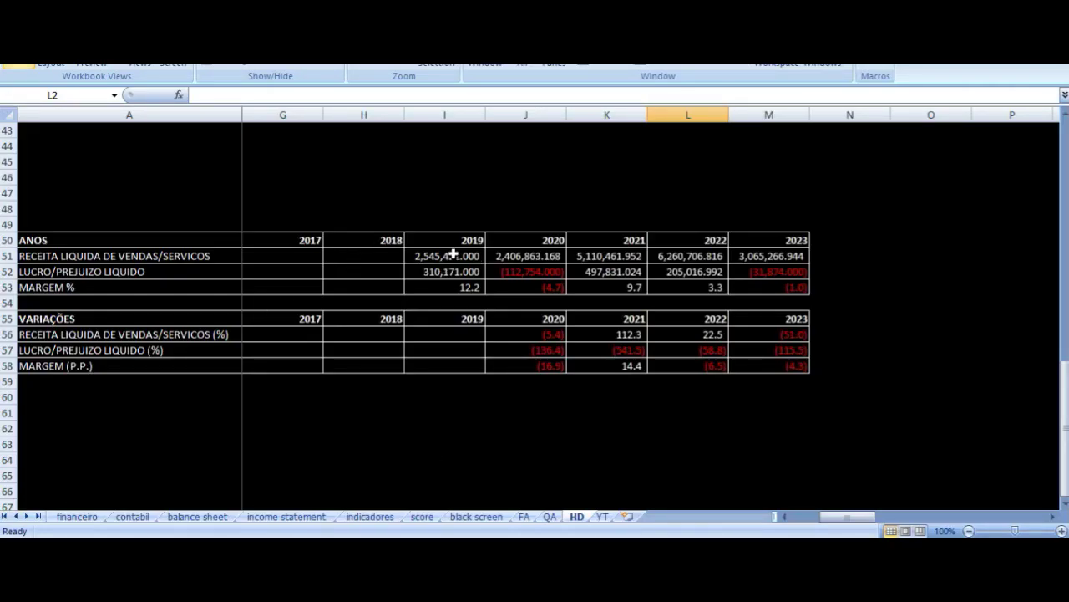
Examine the 2019 net revenue, net profit and margin in the annual table
left_click(454, 254)
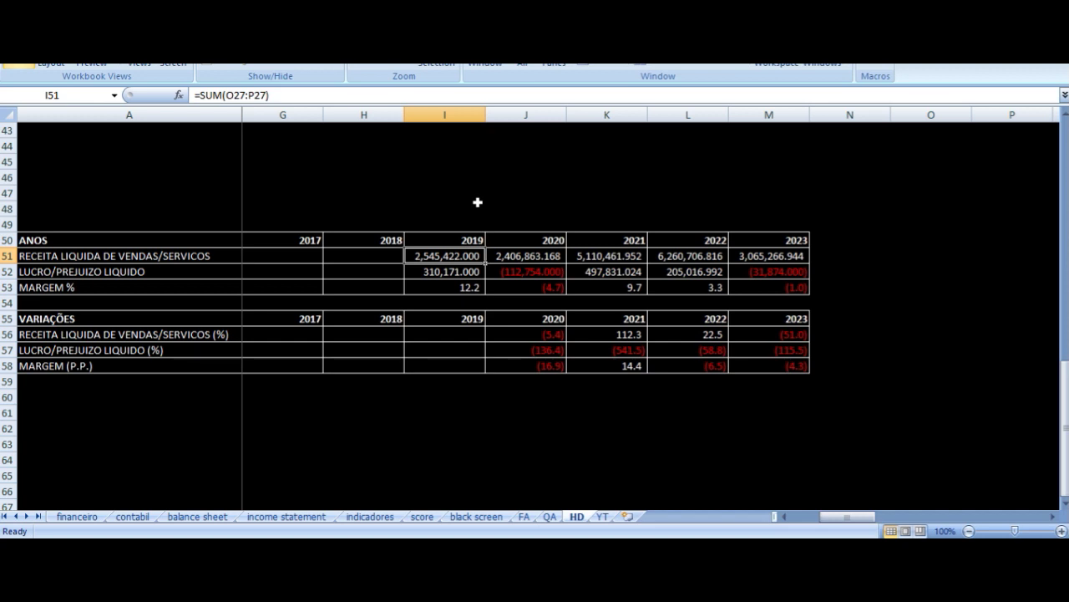
key("Down")
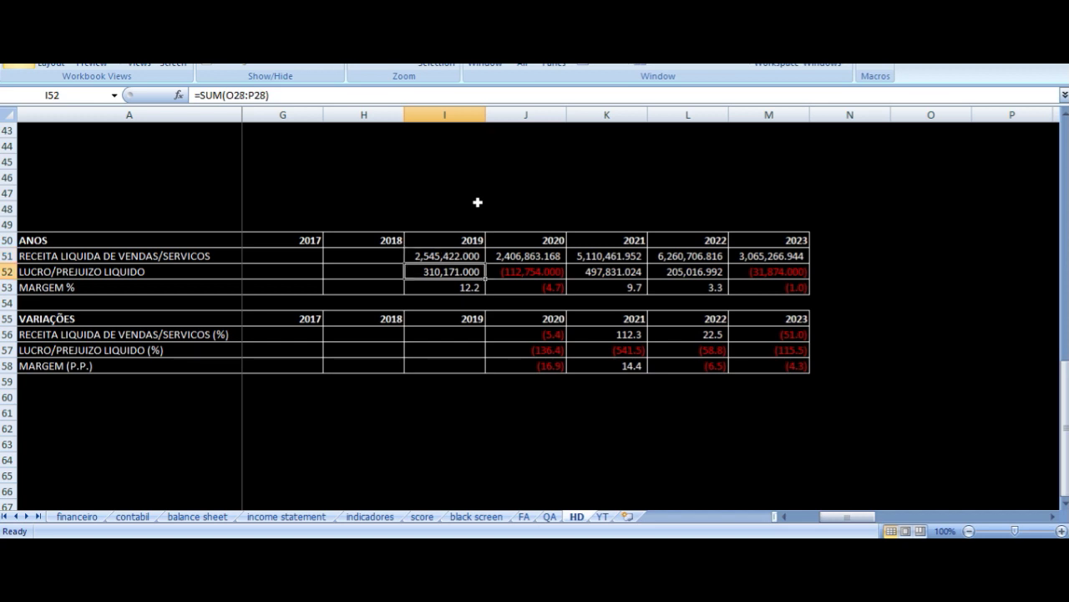
key("Down")
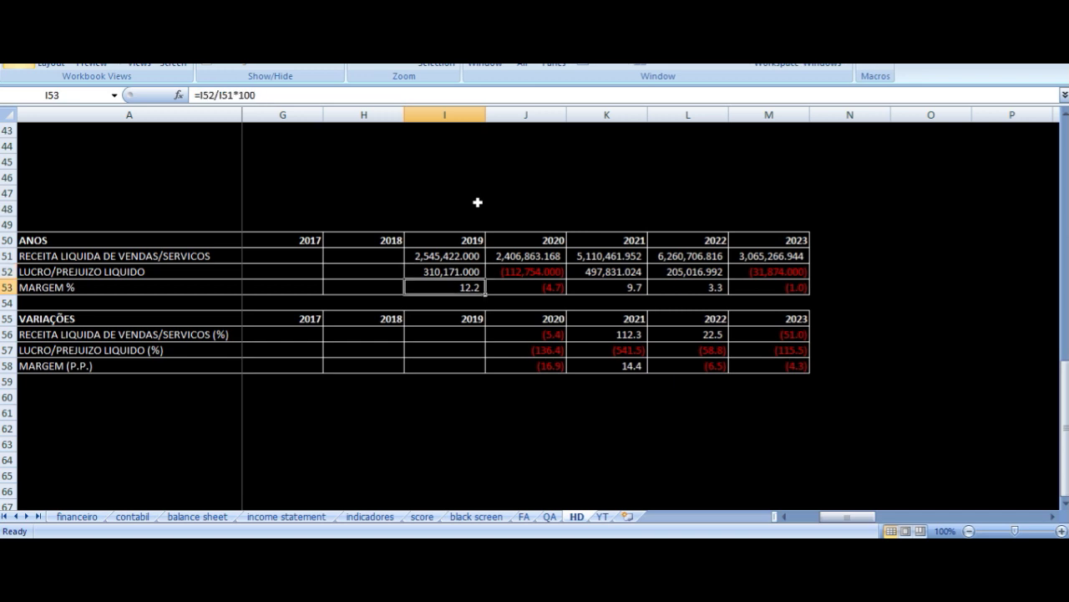
key("Up")
key("Up")
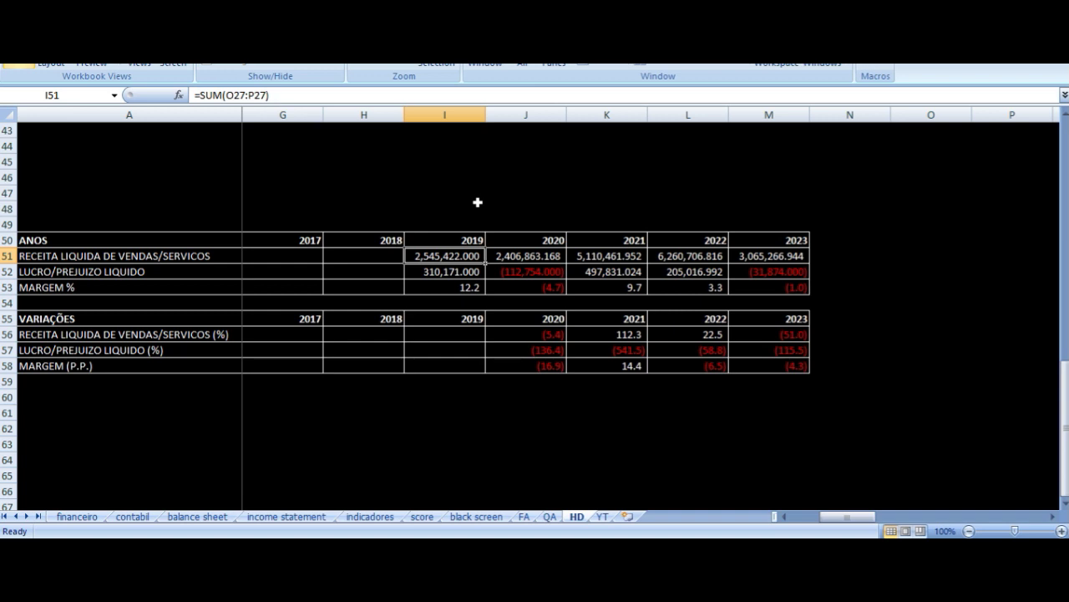
Compare the 2020 annual net revenue with 2019 and check its percentage variation
key("Up")
key("Right")
key("Down")
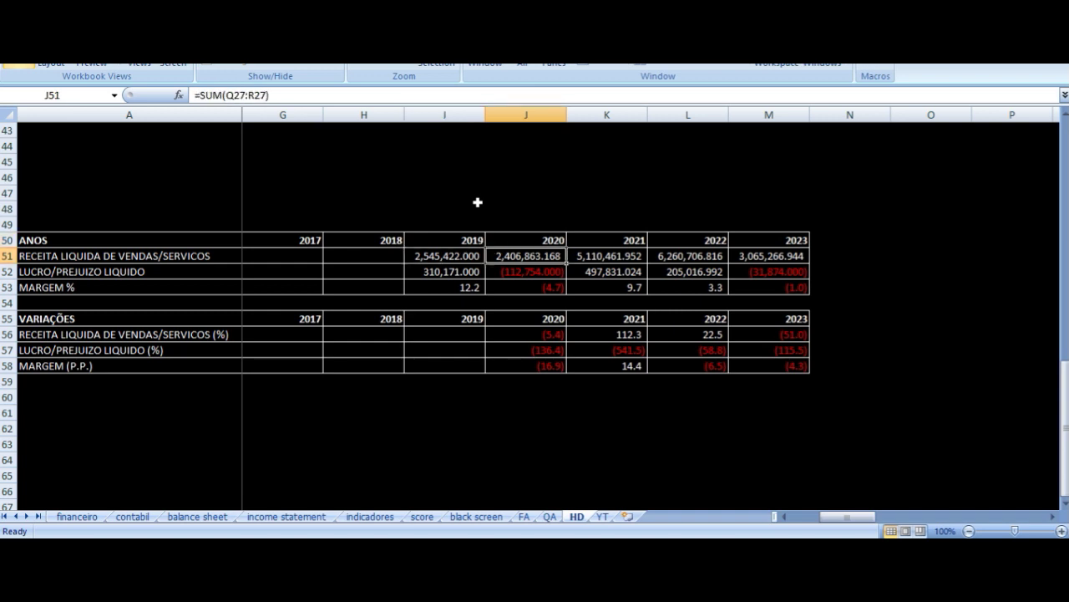
key("Left")
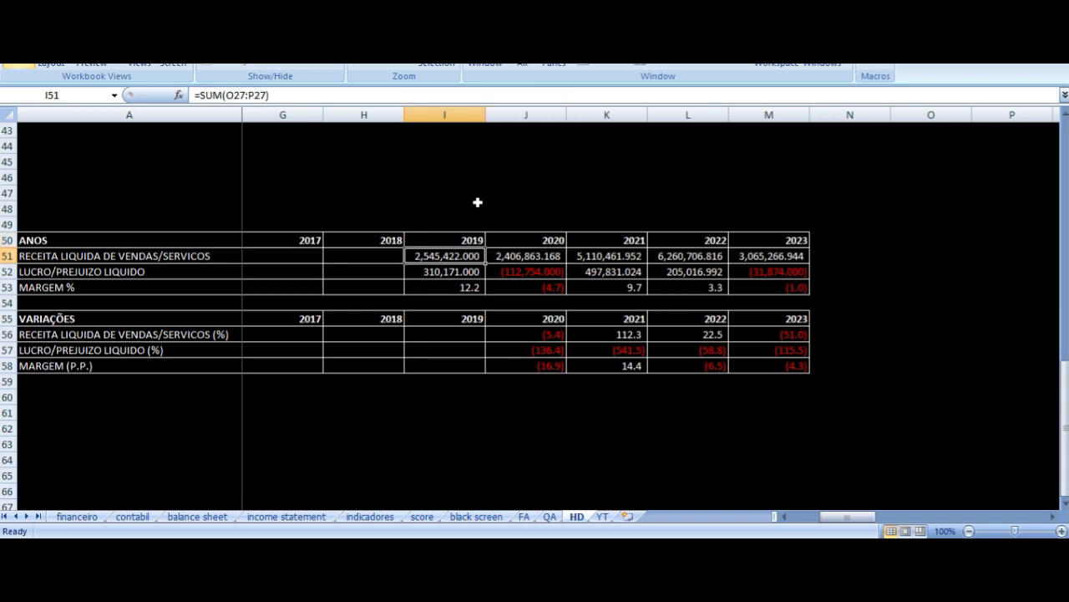
key("Right")
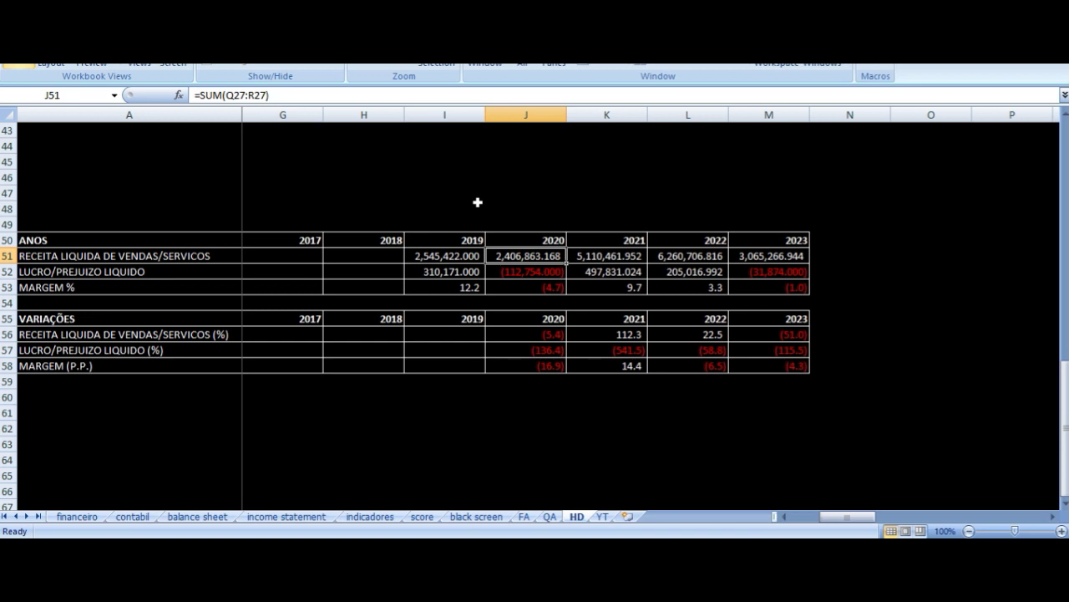
key("Down")
key("Down")
key("Down")
key("Down")
key("Down")
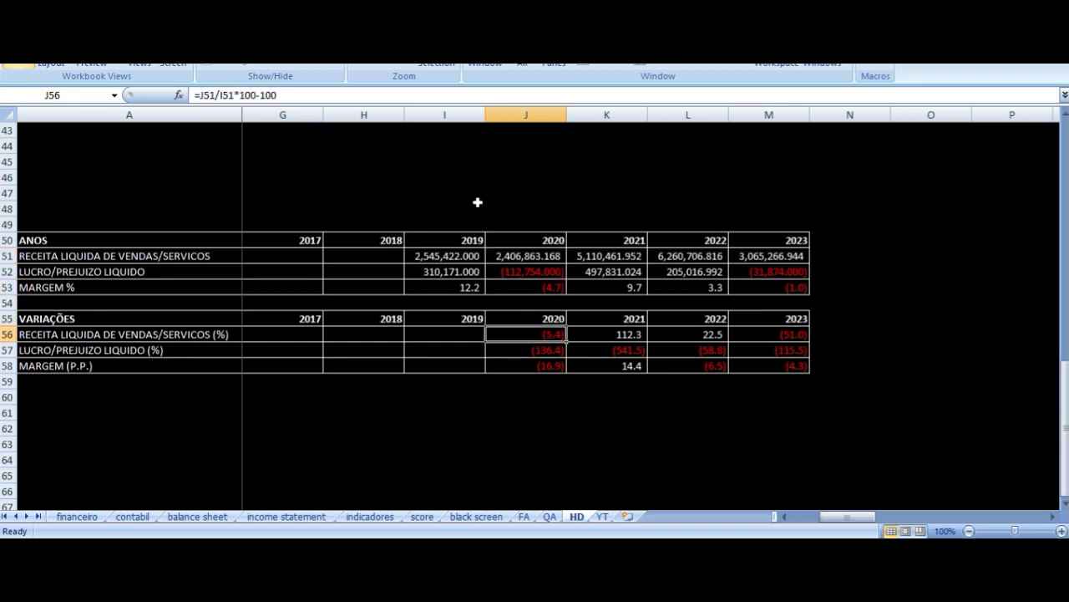
Compare the 2020 annual net profit/loss with the 2019 figure
key("Up")
key("Up")
key("Up")
key("Up")
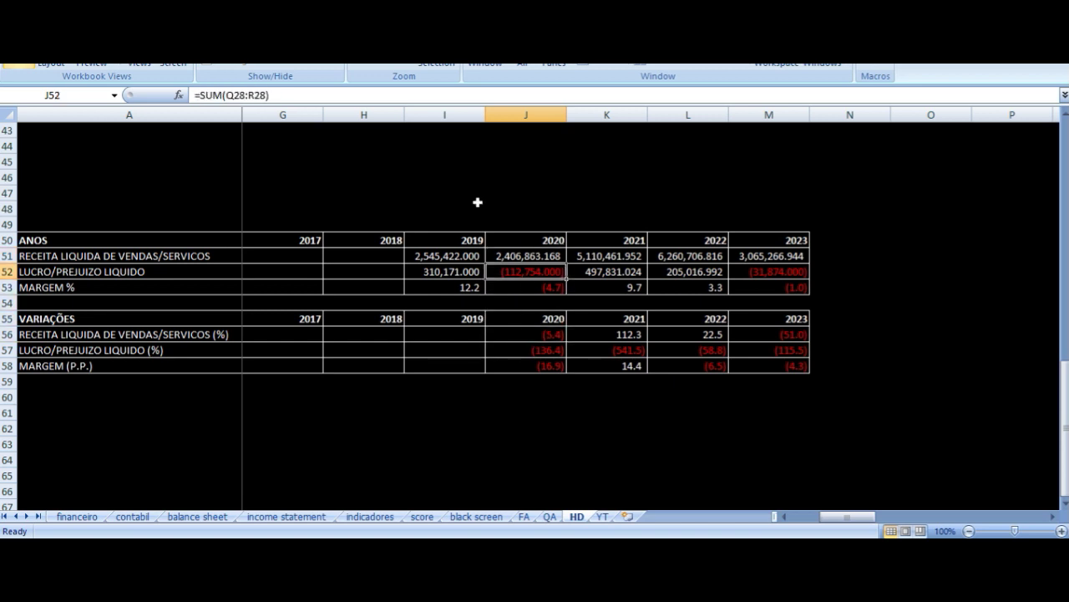
key("Left")
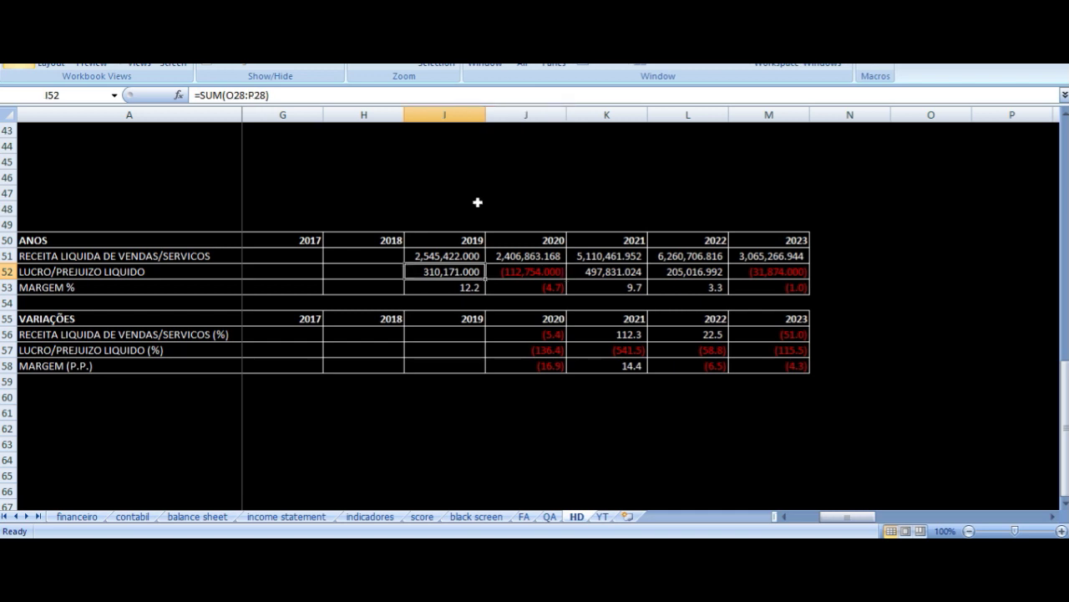
key("Right")
key("Up")
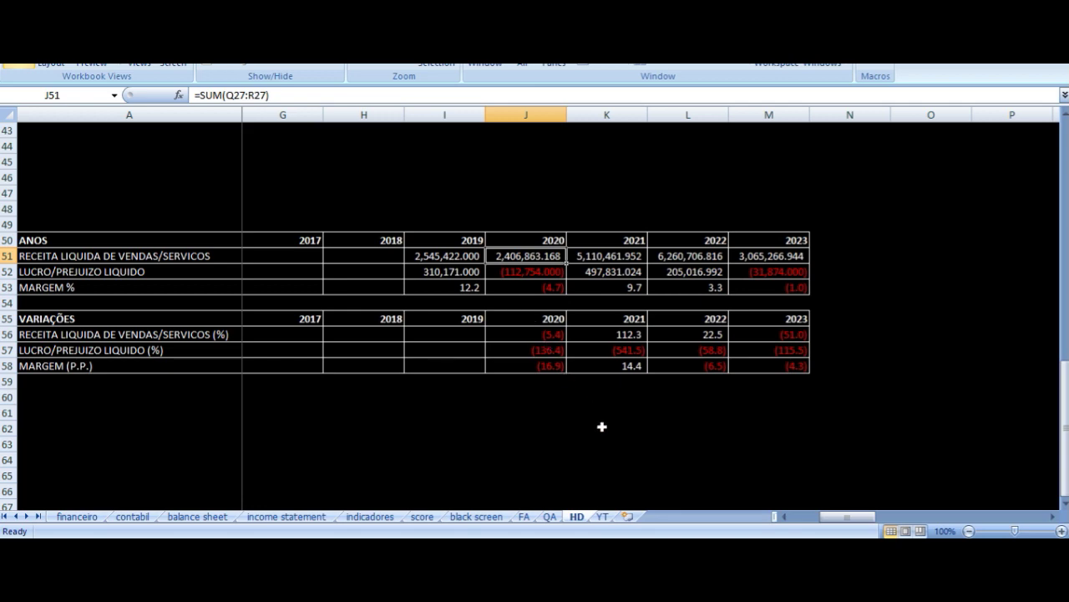
Examine the net revenue by semester from 1S-2019 onward in the semester table
scroll(568, 330, "up", 8)
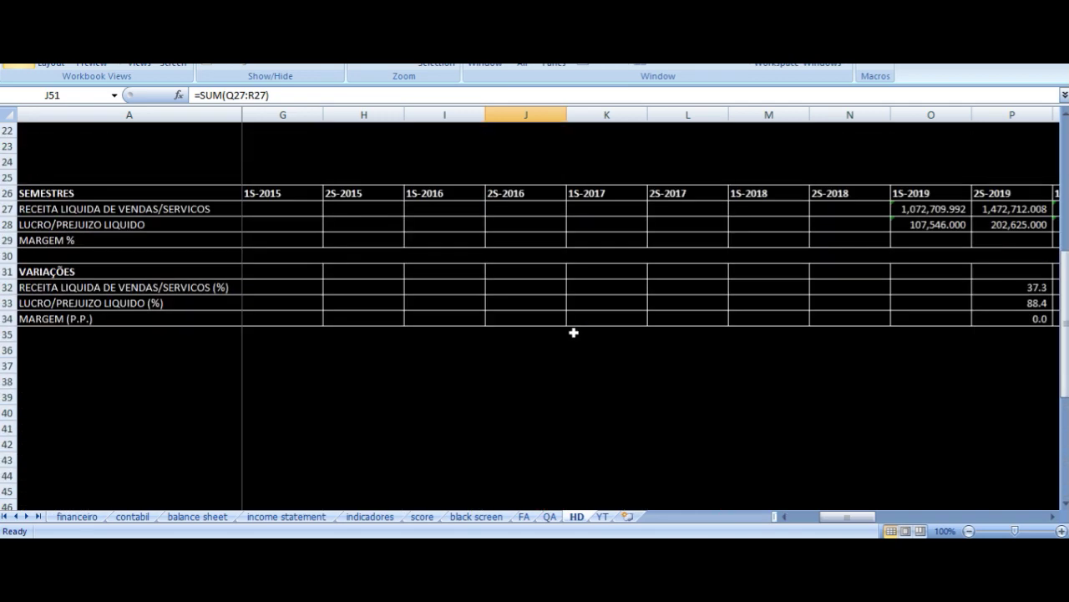
left_click(917, 253)
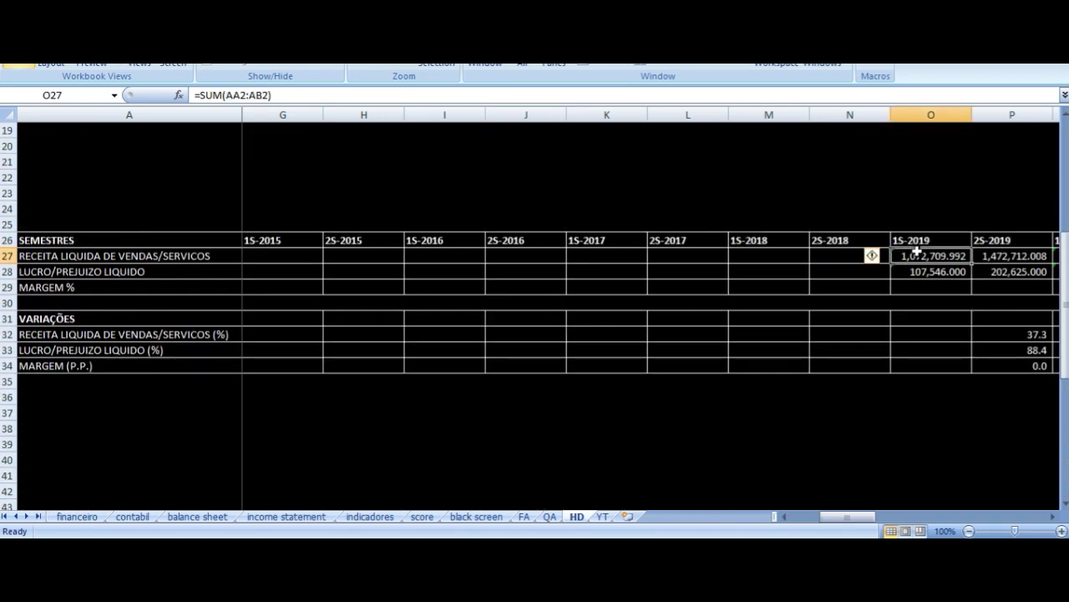
key("Right")
key("Right")
key("Right")
key("Right")
key("Right")
key("Left")
key("Left")
key("Left")
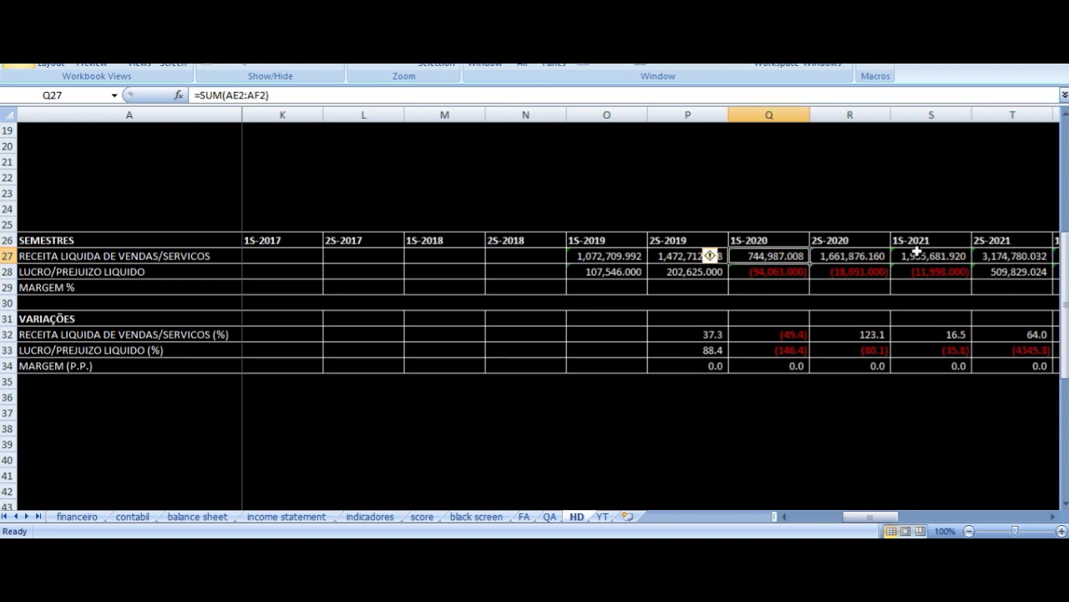
key("Right")
key("Right")
key("Left")
key("Left")
key("Left")
Compare the 1S-2020 net revenue with both 2019 semesters and check the 1S-2020 net profit/loss
key("Right")
key("Up")
key("Down")
key("Left")
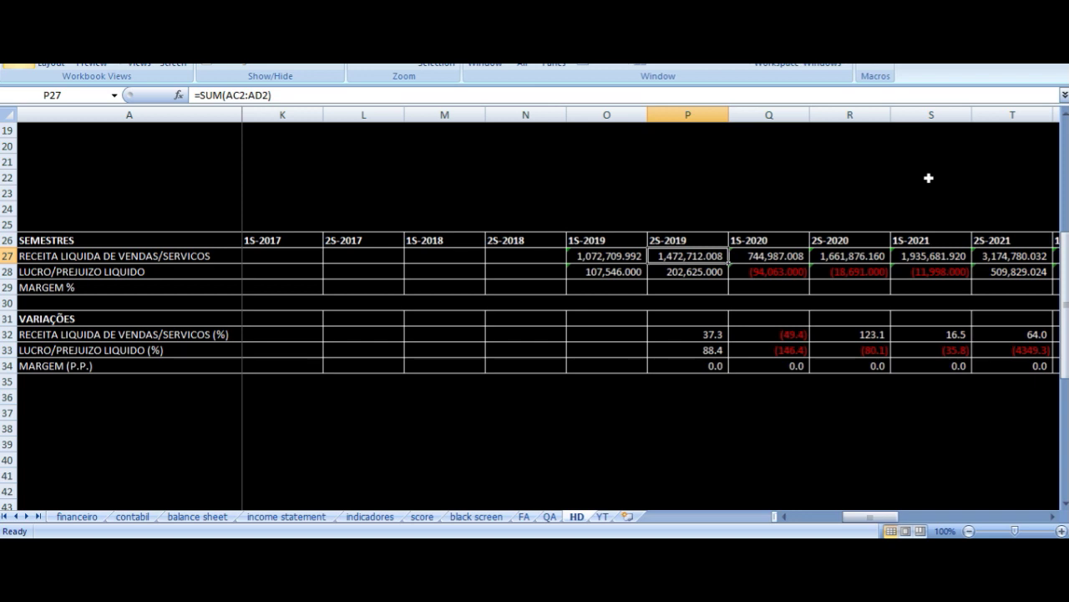
key("Right")
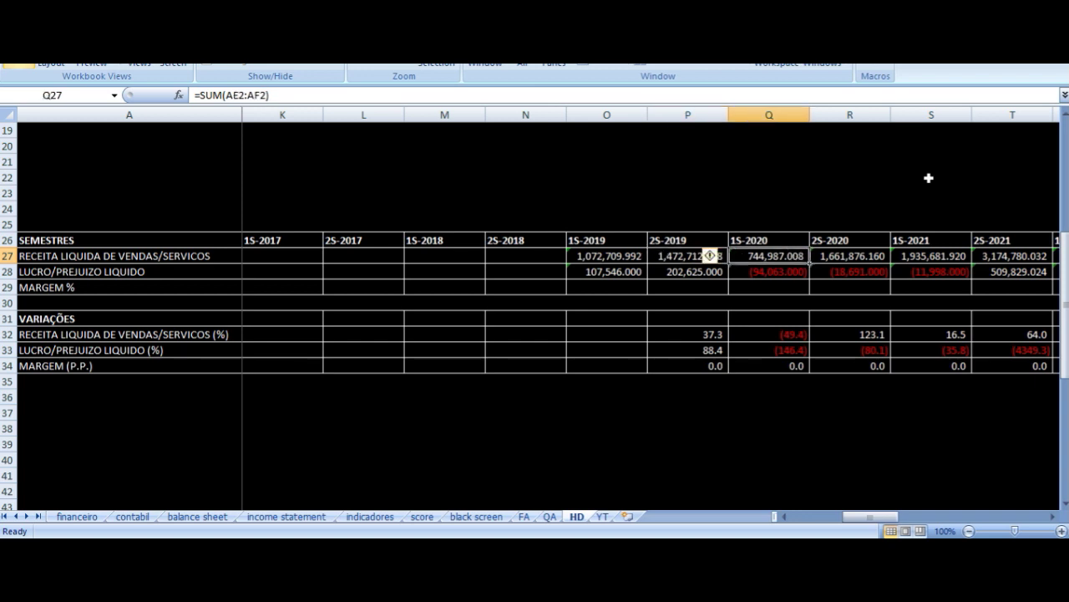
key("Left")
key("Left")
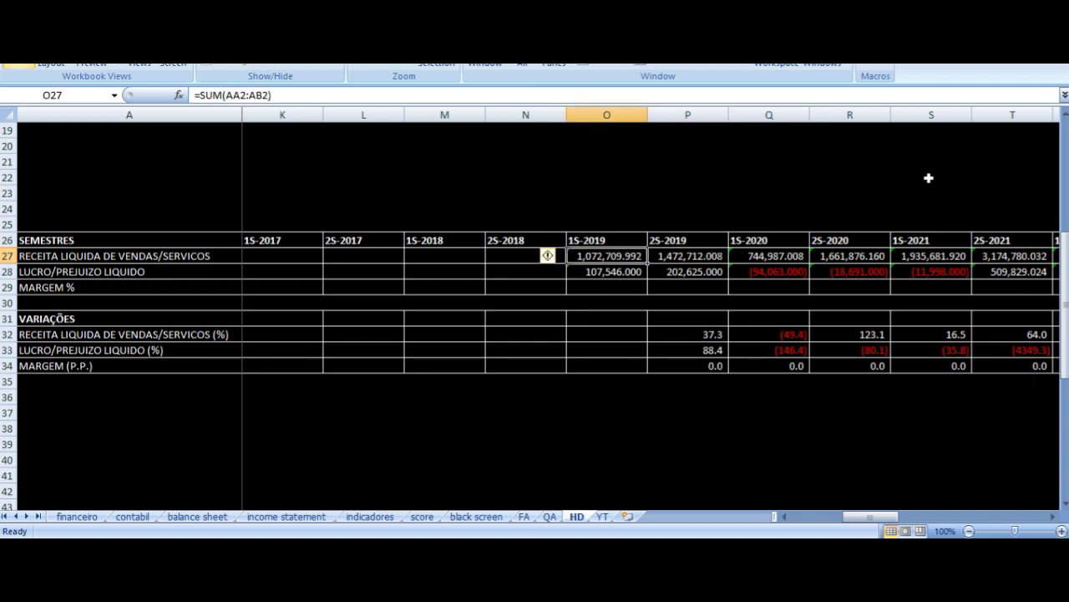
key("Right")
key("Right")
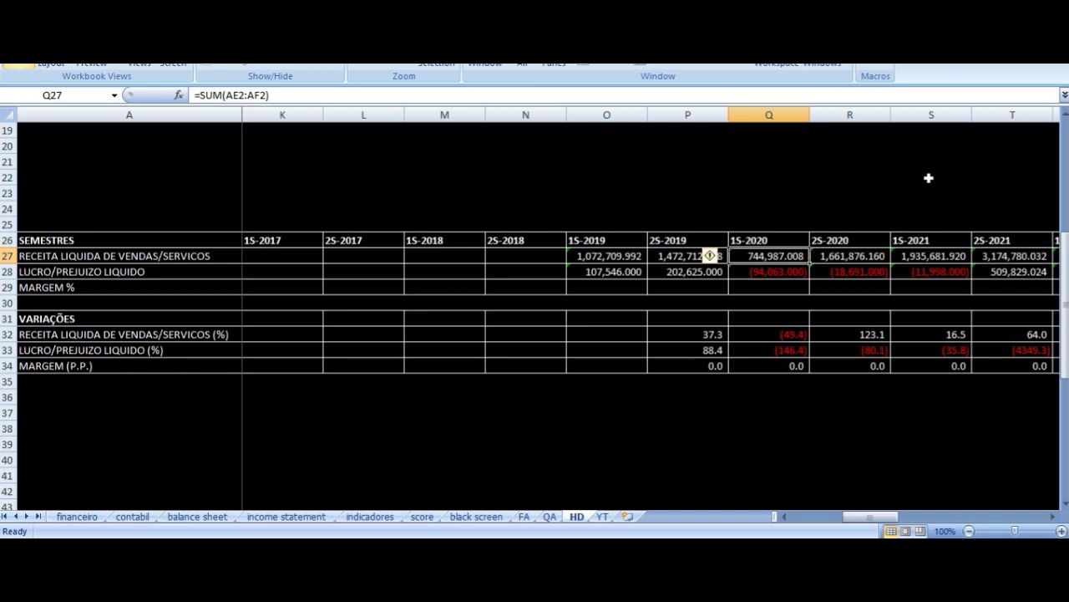
key("Down")
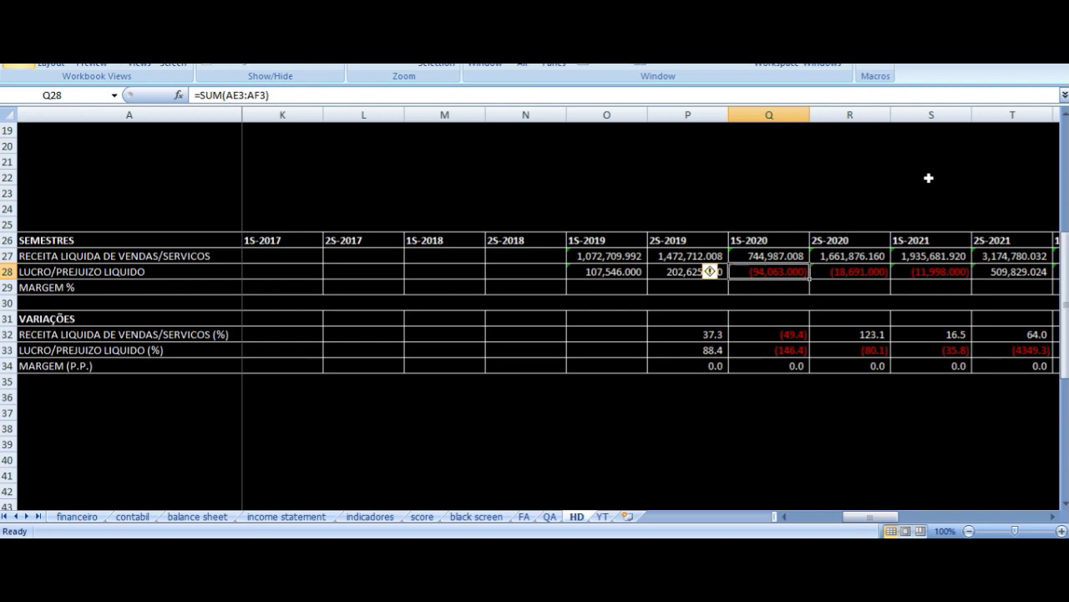
left_click(530, 491)
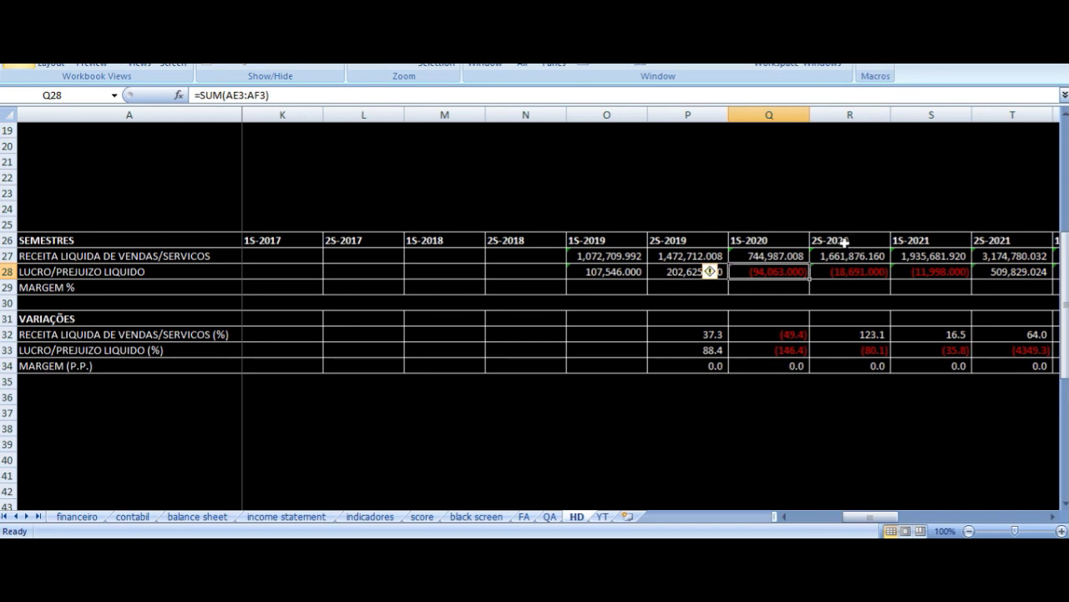
Examine the 1S-2021 net revenue and net profit/loss in the semester table
left_click(842, 240)
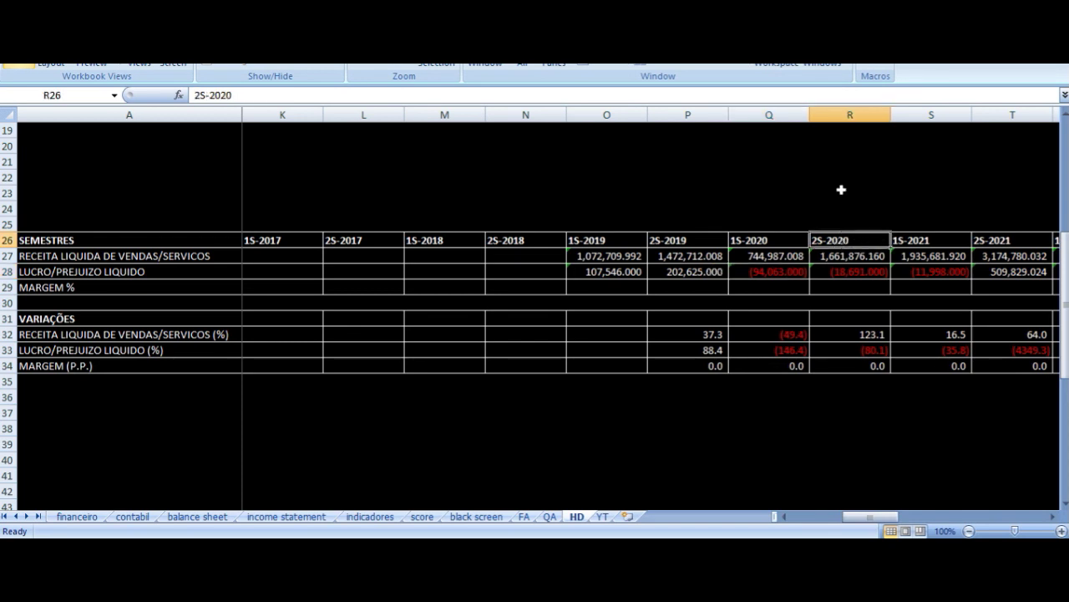
key("Right")
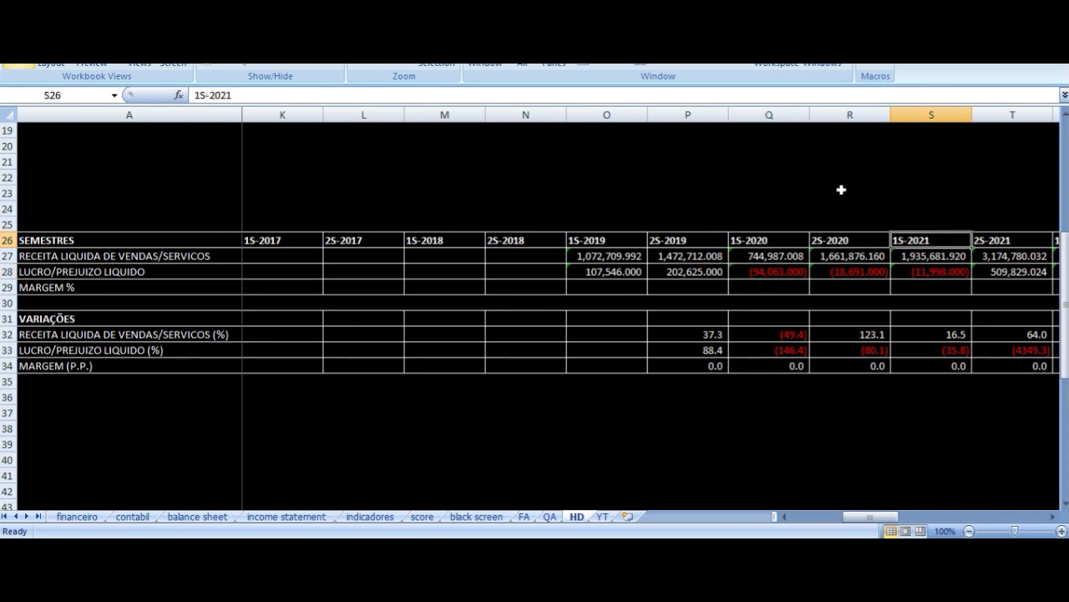
key("Down")
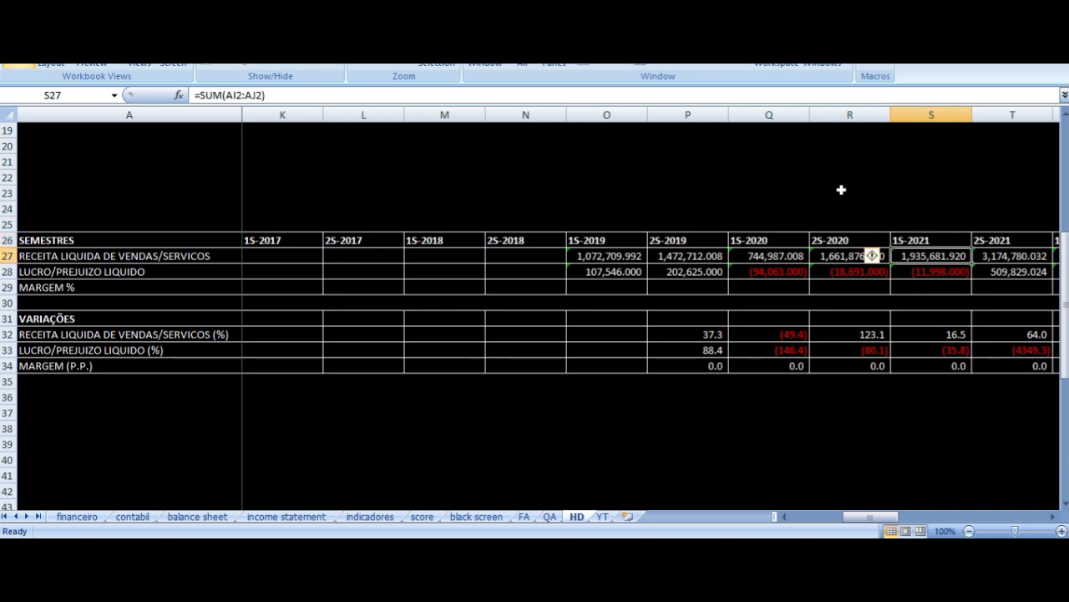
key("Down")
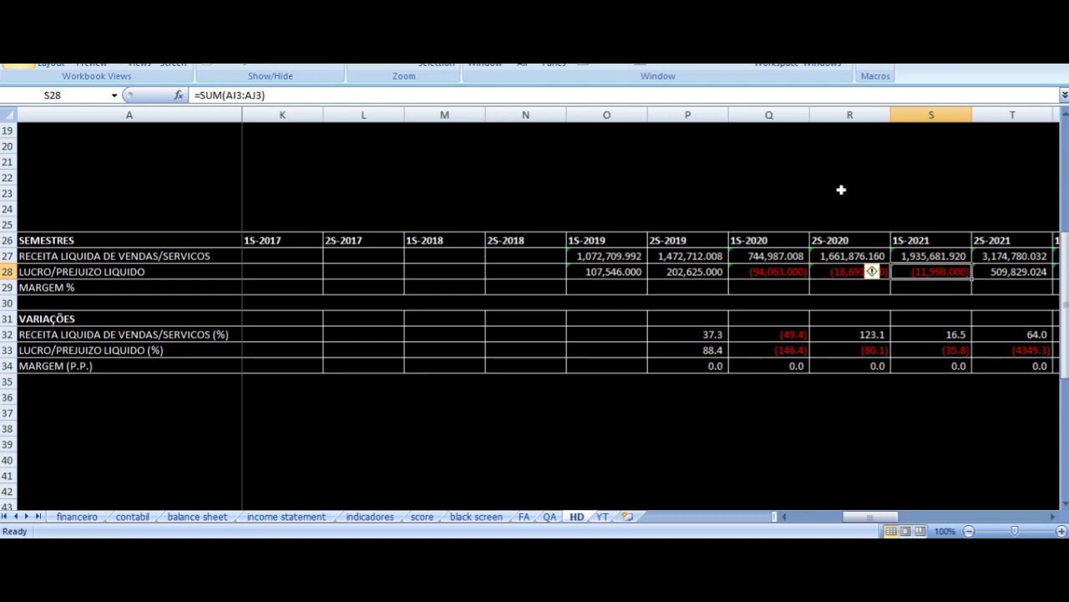
Return to the annual table and examine the 2021 net profit and margin
key("Down")
key("Down")
key("Down")
key("Down")
key("Down")
key("Down")
key("Down")
key("Down")
key("Down")
key("Down")
key("Down")
key("Down")
key("Down")
key("Down")
key("Down")
key("Down")
key("Down")
key("Down")
key("Down")
key("Down")
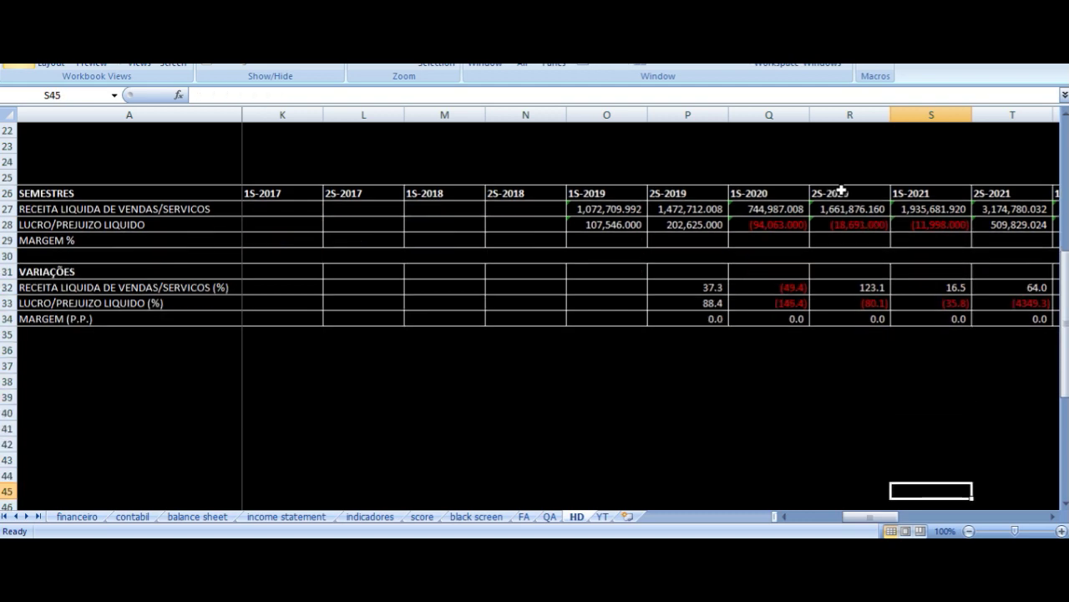
key("Down")
key("Down")
key("Left")
key("Left")
key("Left")
key("Left")
key("Left")
key("Left")
key("Left")
key("Left")
key("Left")
key("Left")
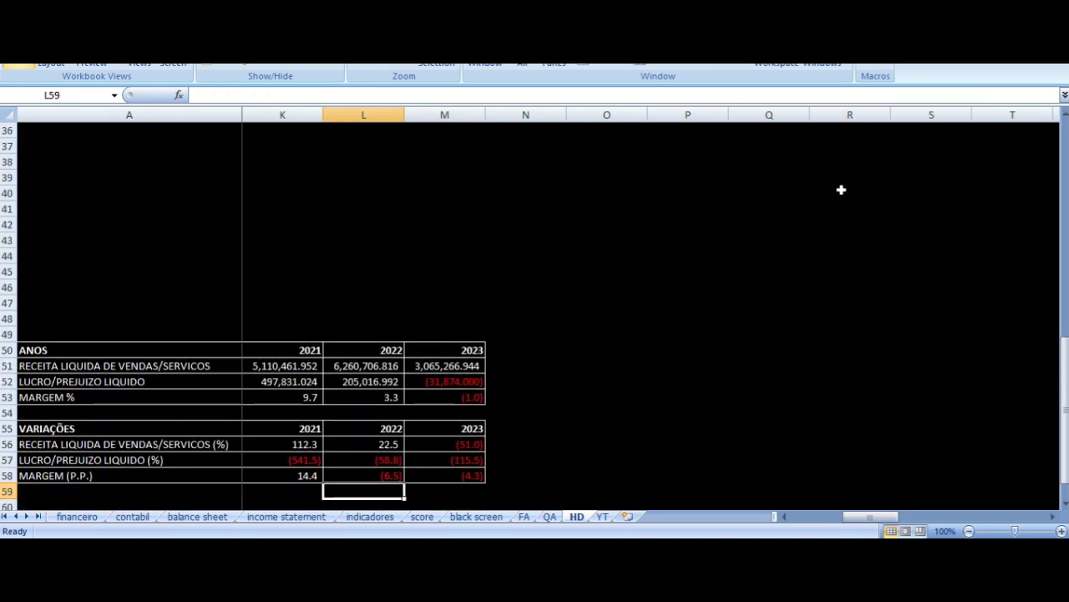
key("Left")
key("Right")
key("Up")
key("Up")
key("Up")
key("Up")
key("Up")
key("Up")
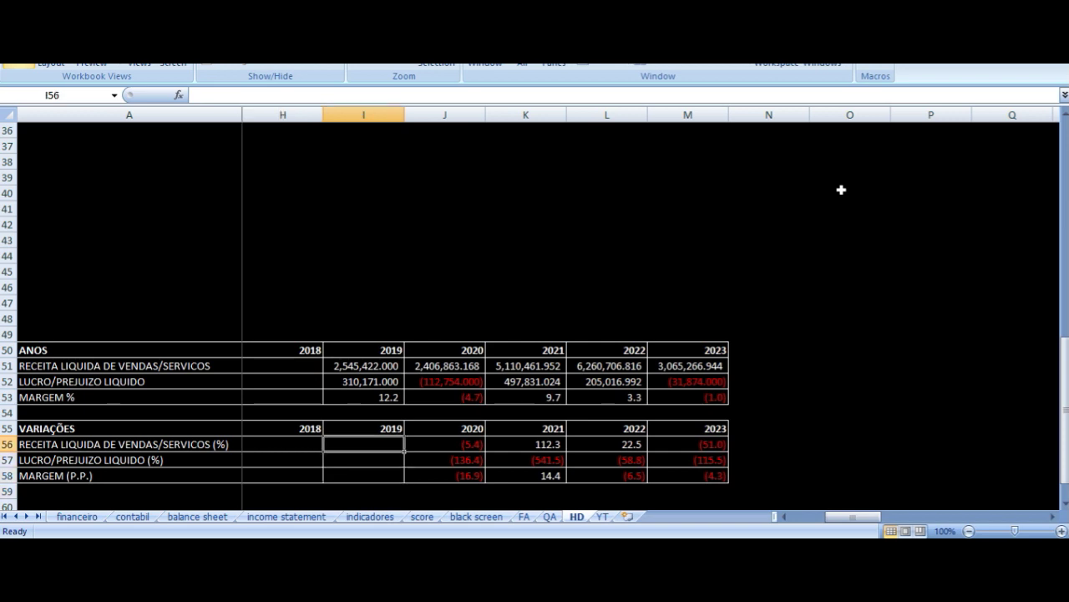
key("Up")
key("Up")
key("Up")
key("Down")
key("Down")
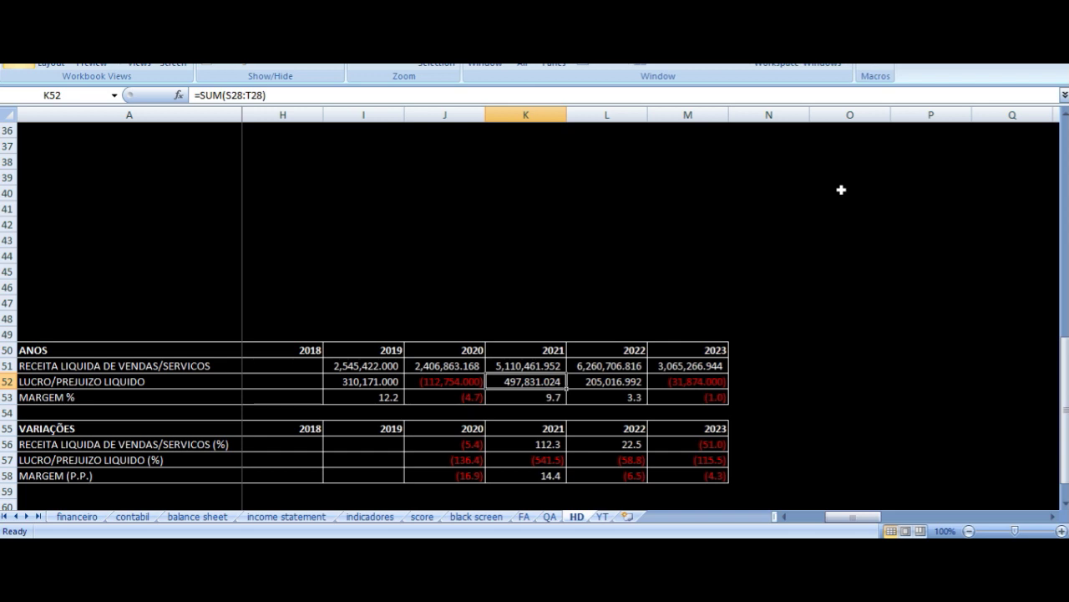
key("Down")
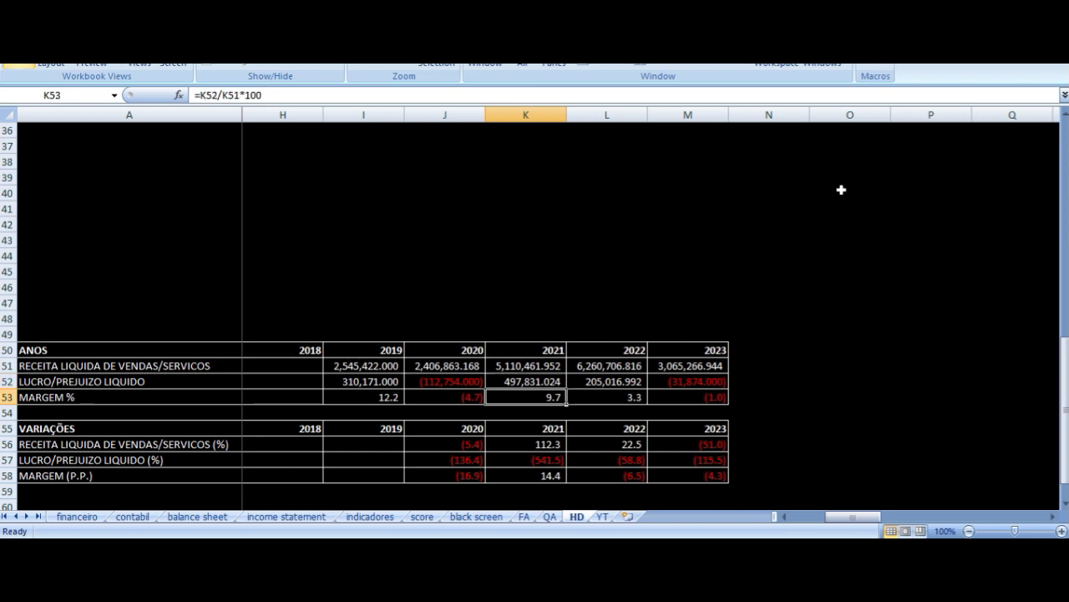
Compare the 2022 annual net revenue with 2021 and review the 2022 net profit and margin
key("Up")
key("Up")
key("Up")
key("Right")
key("Down")
key("Left")
key("Right")
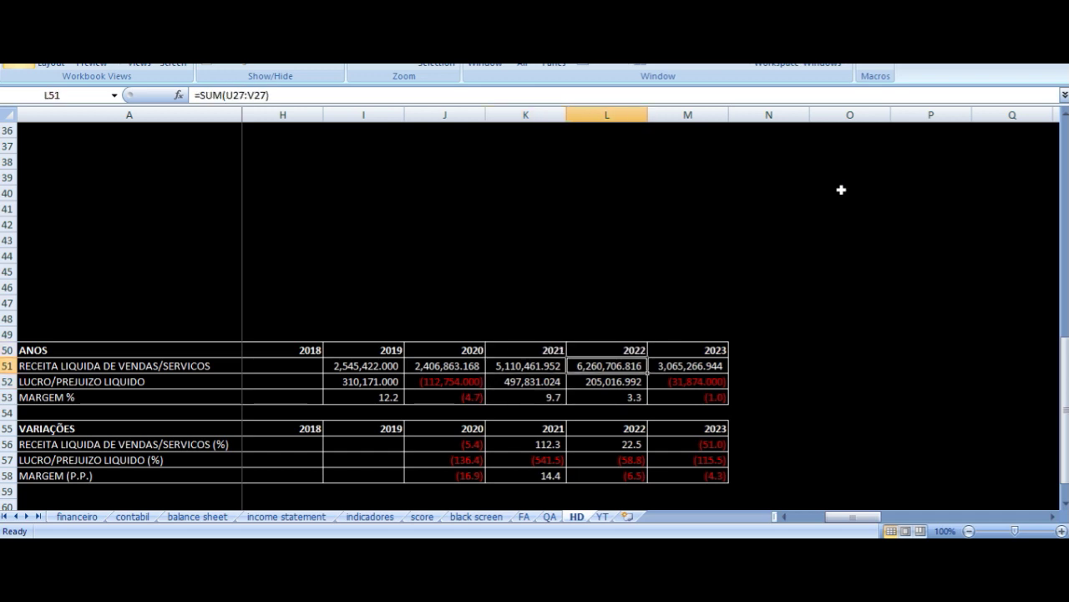
key("Down")
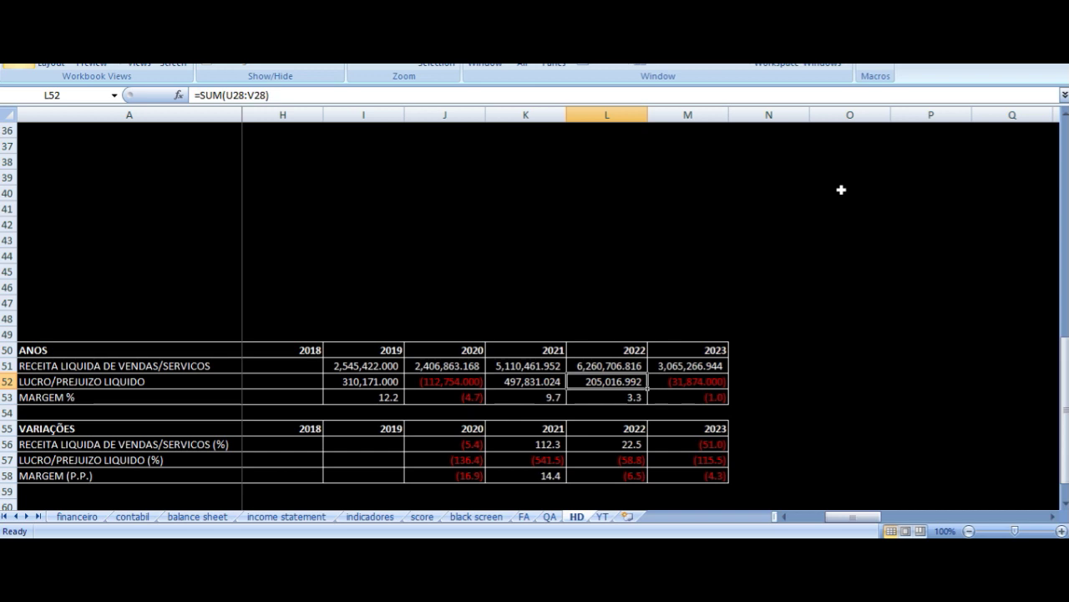
key("Up")
key("Down")
key("Down")
key("Up")
key("Up")
key("Up")
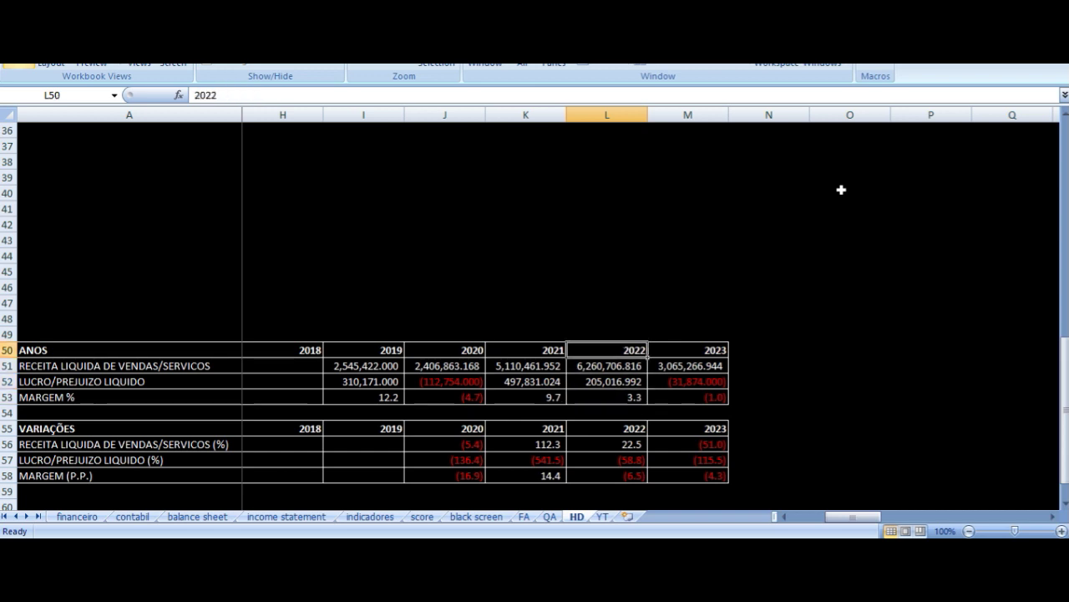
Review the 2020 annual figures again and compare the net revenue with 2021
key("Left")
key("Left")
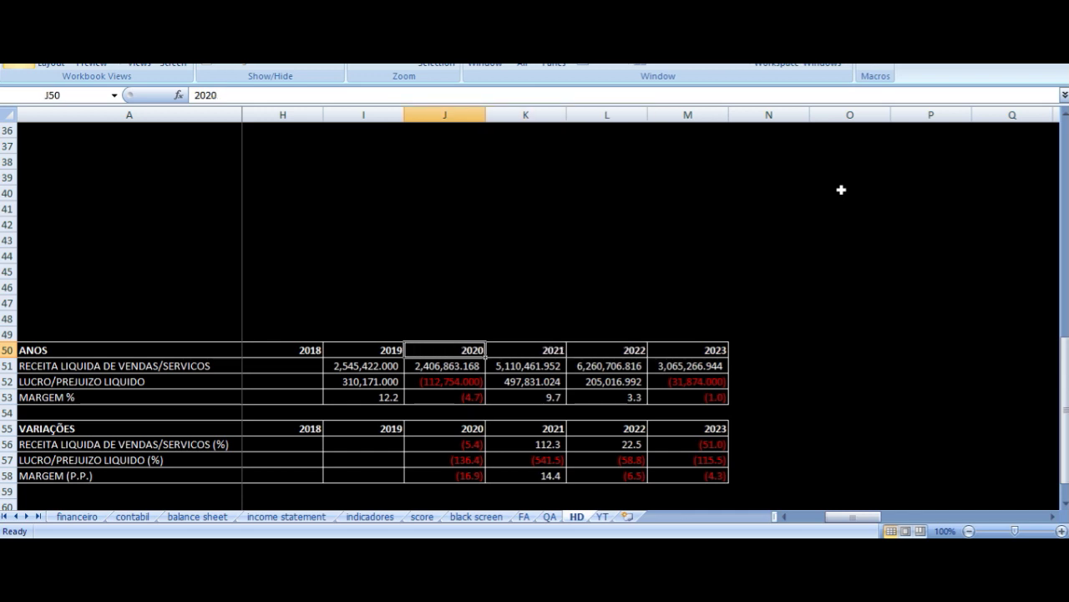
key("Down")
key("Down")
key("Down")
key("Up")
key("Up")
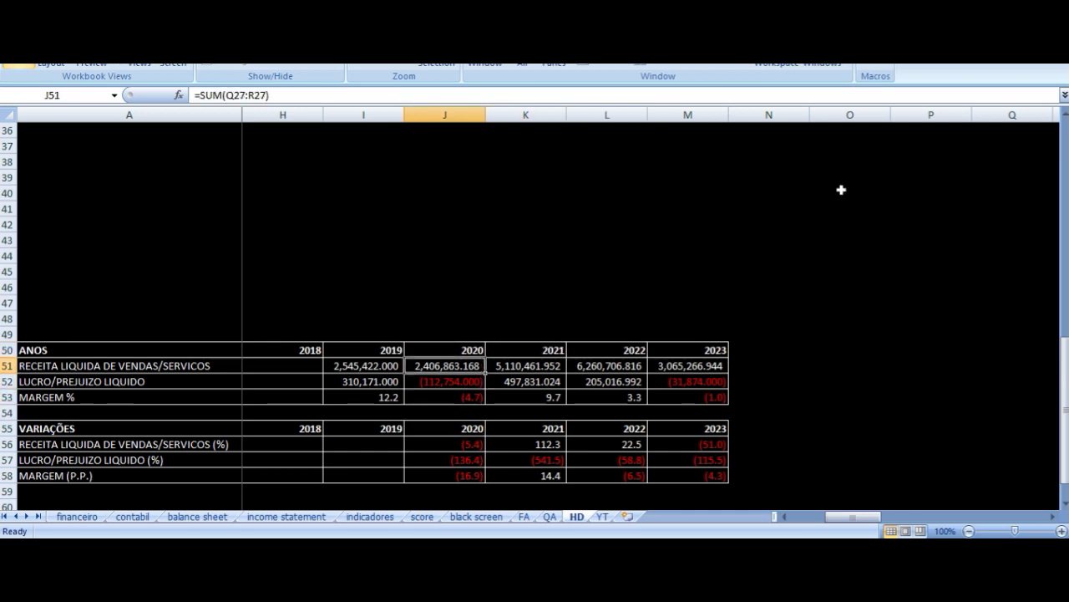
key("Right")
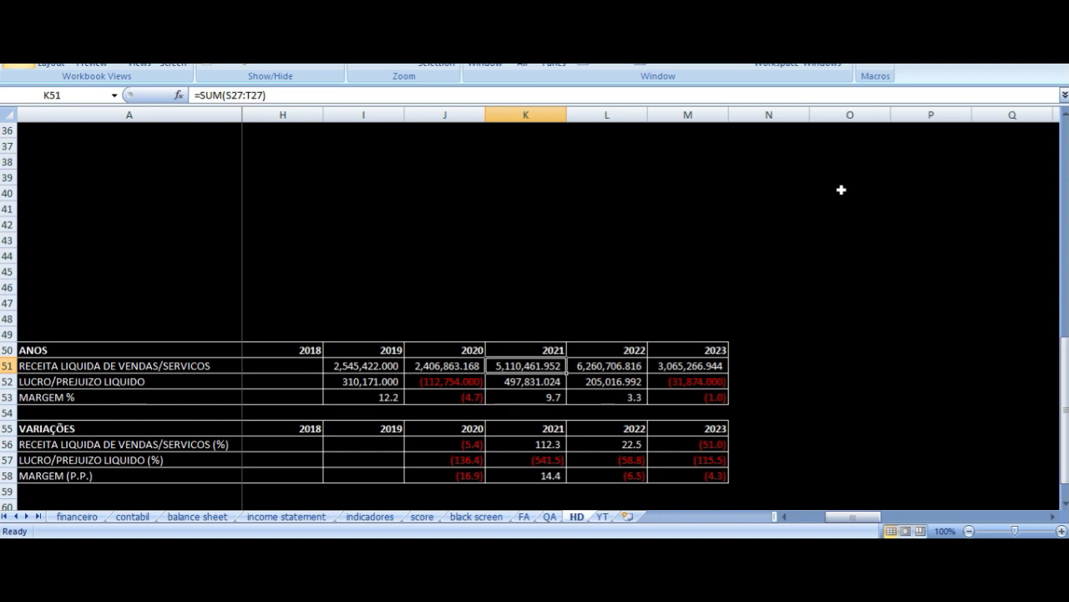
Check the 2022 and 2023 annual net revenue, and compare 2S-2022 with 1S-2023 net revenue in the semester table
key("Right")
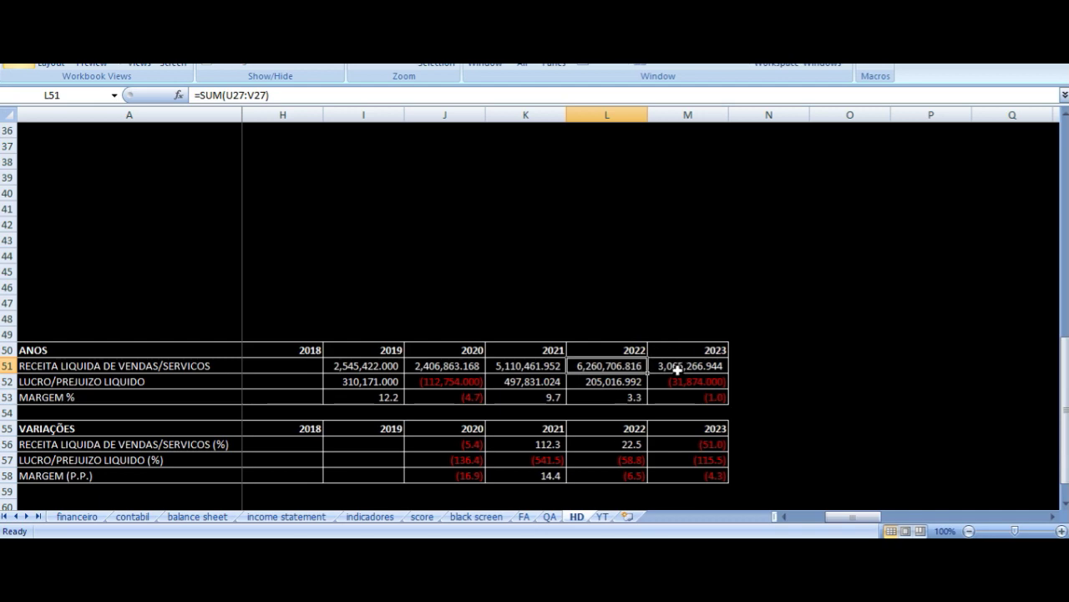
left_click(679, 370)
scroll(714, 304, "up", 6)
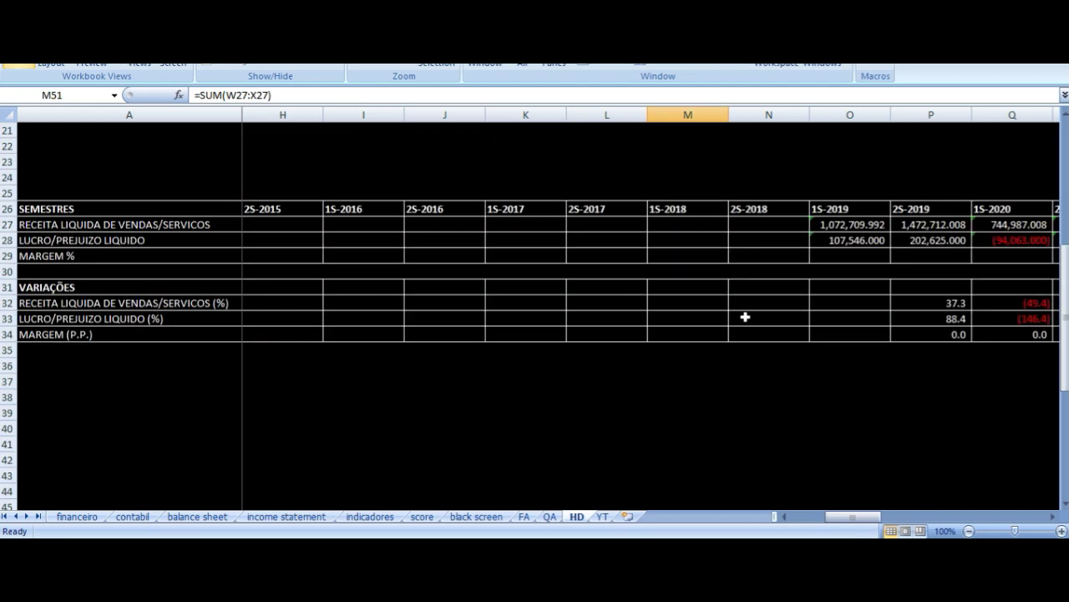
left_click(850, 253)
key("Down")
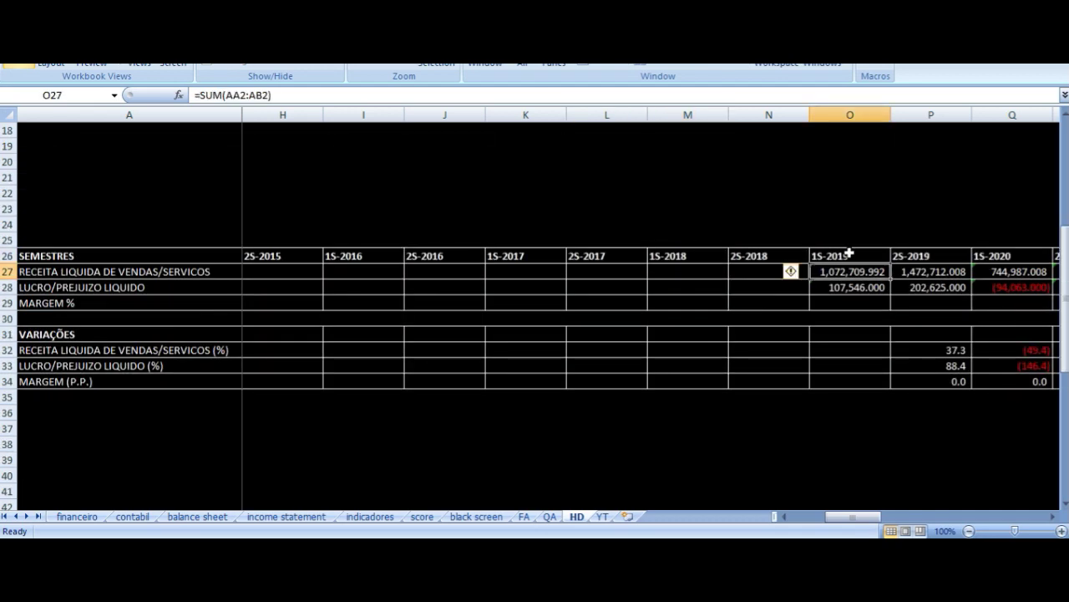
key("ctrl+Right")
key("Right")
key("Right")
key("Left")
key("Left")
key("Left")
key("Left")
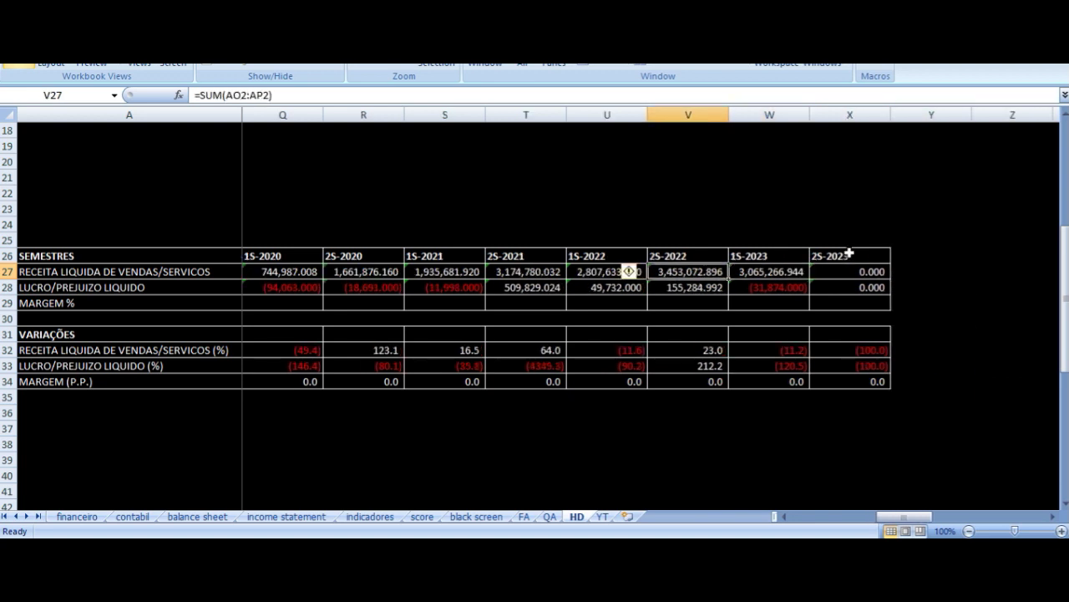
key("Right")
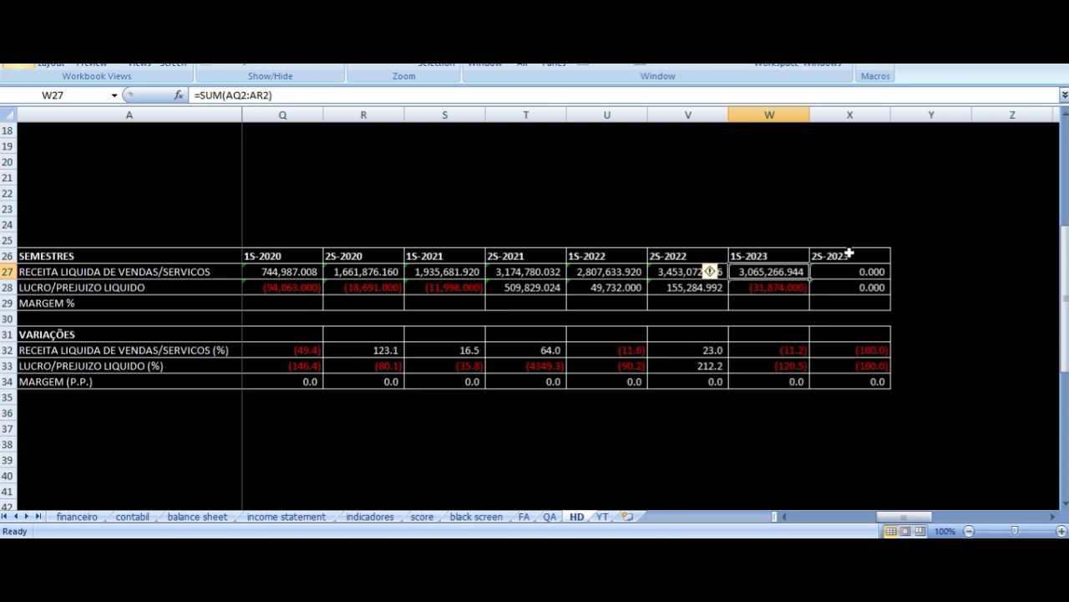
Compare the 1S-2023 net profit/loss with both 2022 semesters and 2S-2021
key("Down")
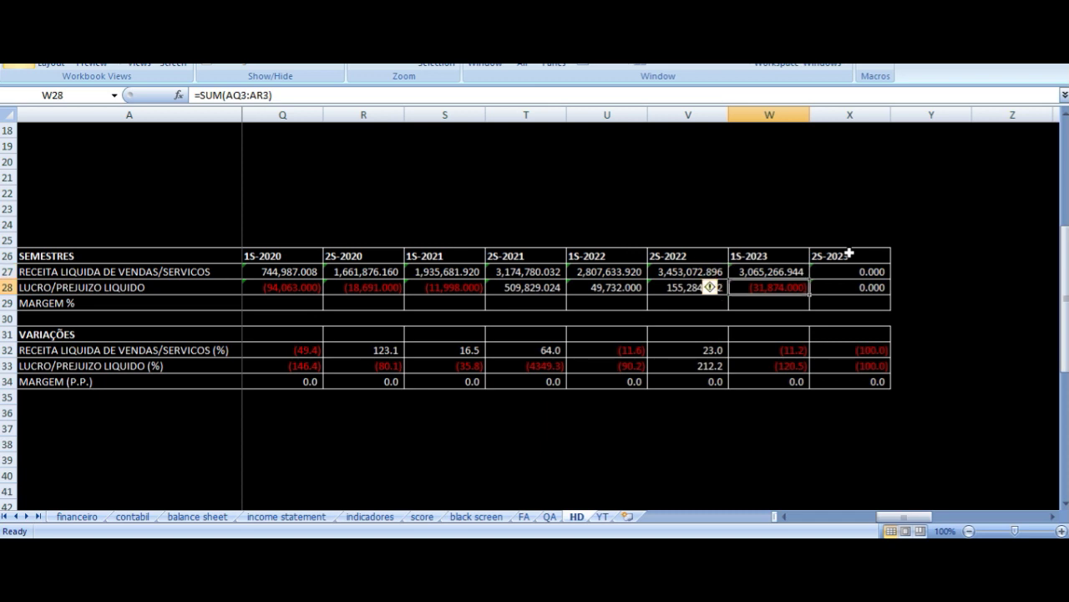
key("Left")
key("Left")
key("Up")
key("Up")
key("Down")
key("Down")
key("Right")
key("Right")
key("Left")
key("Up")
key("Up")
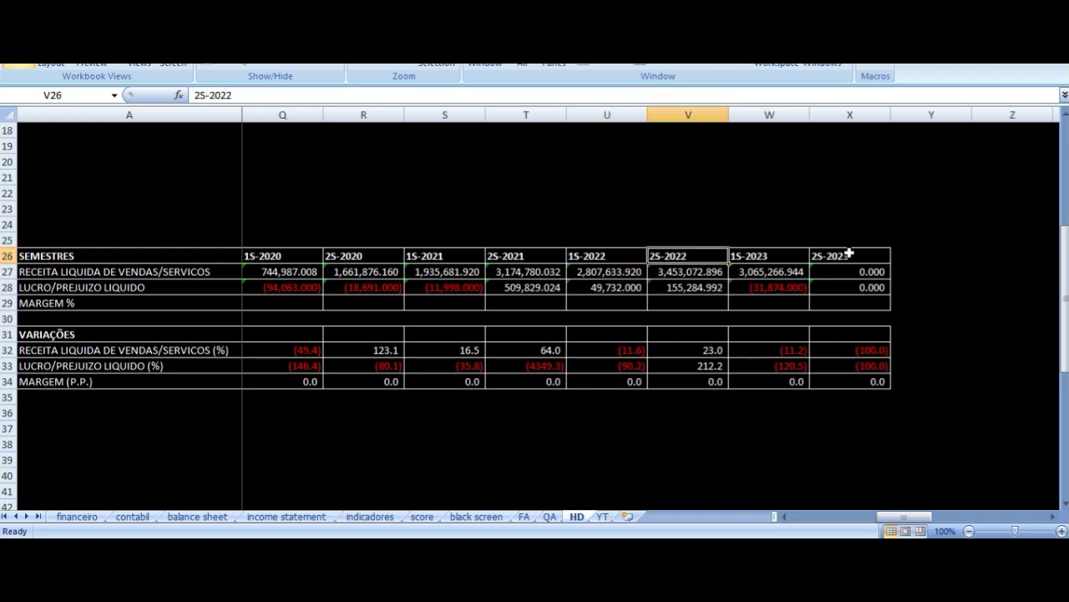
key("Down")
key("Down")
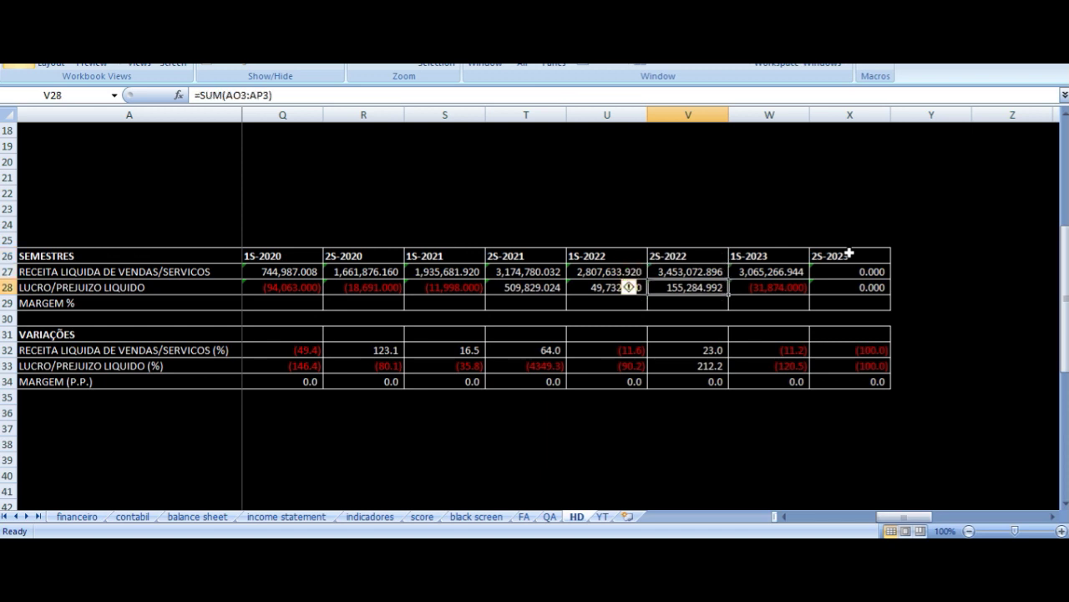
key("Left")
key("Right")
key("Right")
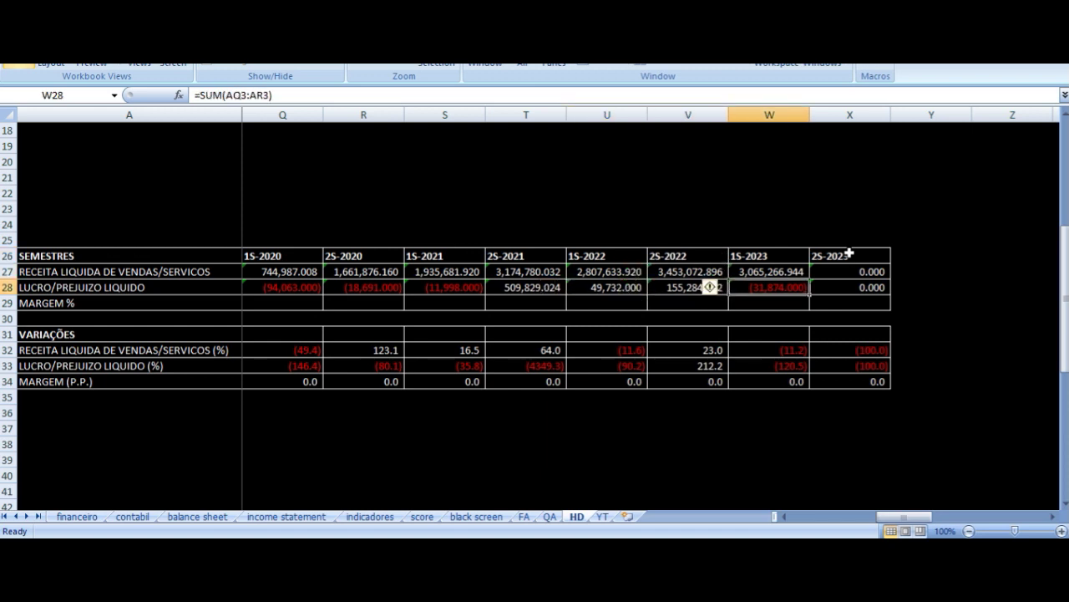
Go to the quarterly table and compare the net revenue of the 31/03/2023 and 30/06/2023 quarters
key("Up")
key("Up")
key("Up")
key("Up")
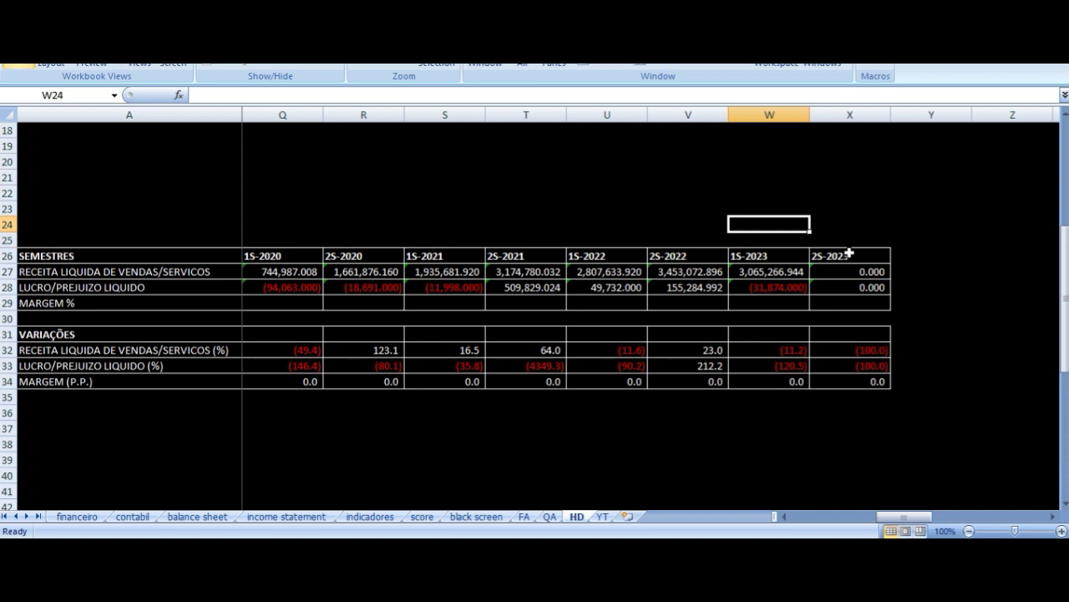
key("ctrl+Up")
key("Down")
key("ctrl+Left")
key("Left")
key("Right")
key("Right")
key("Right")
key("ctrl+Right")
key("Right")
key("Right")
key("Right")
key("Right")
key("Right")
key("Right")
key("Right")
key("Right")
key("Right")
key("Right")
key("Right")
key("Right")
key("Right")
key("Right")
key("Right")
key("Right")
key("Right")
key("Right")
key("Right")
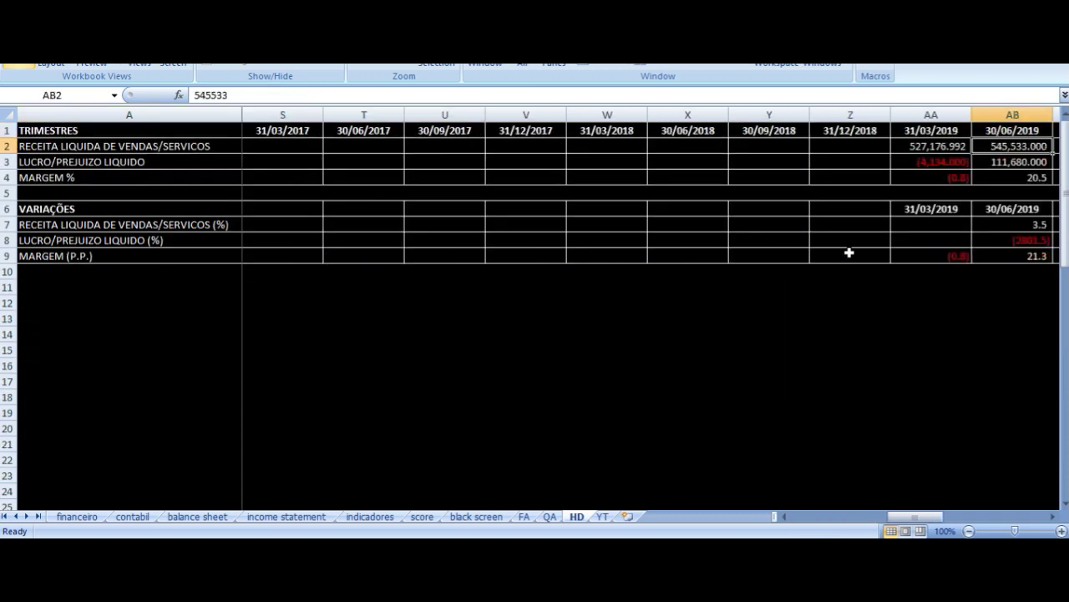
key("Left")
key("Left")
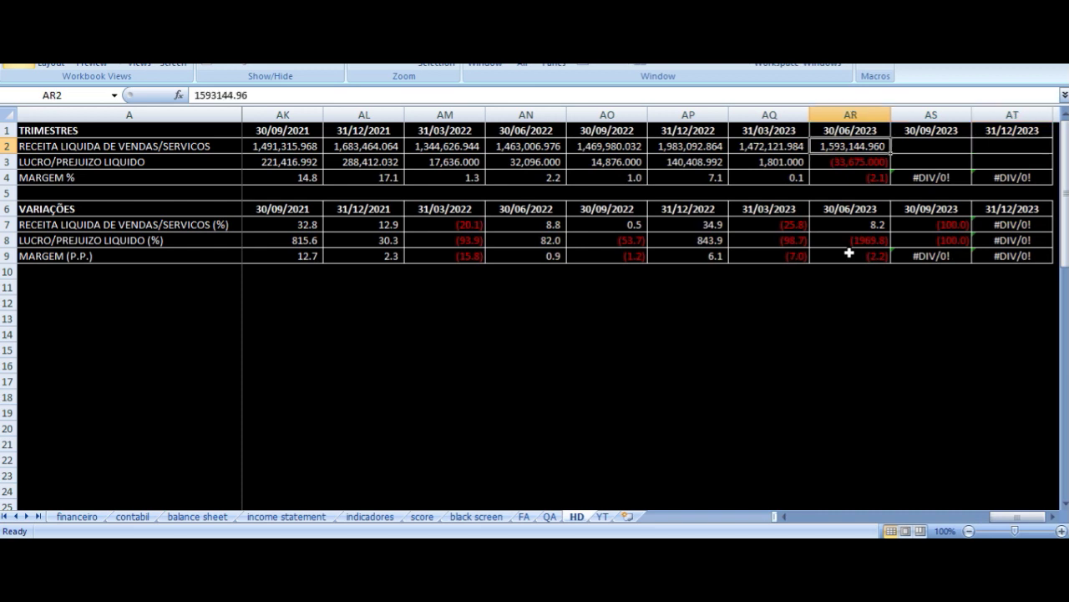
key("Left")
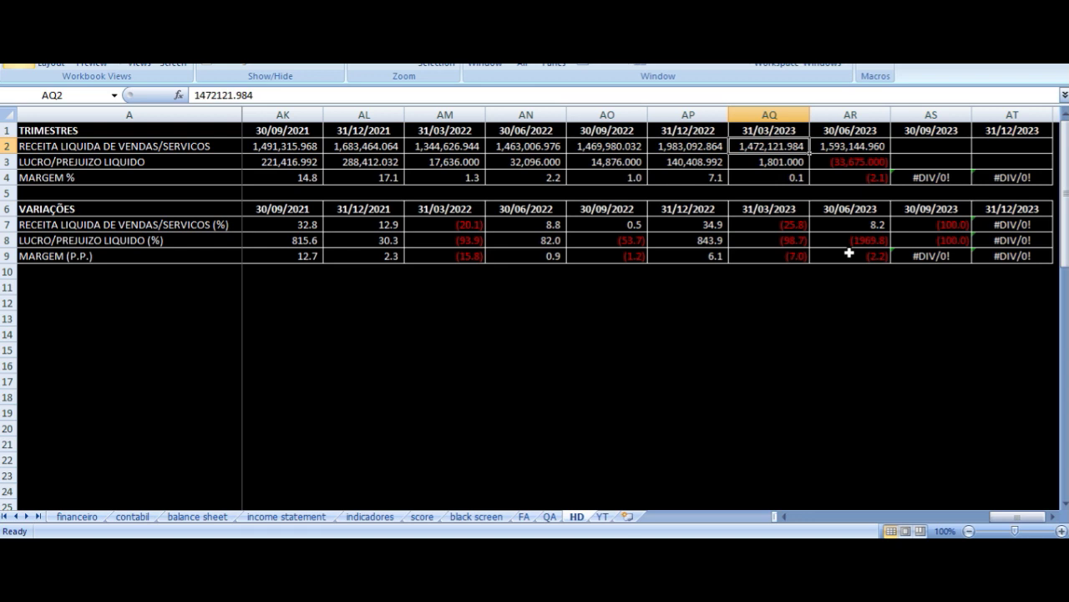
key("Right")
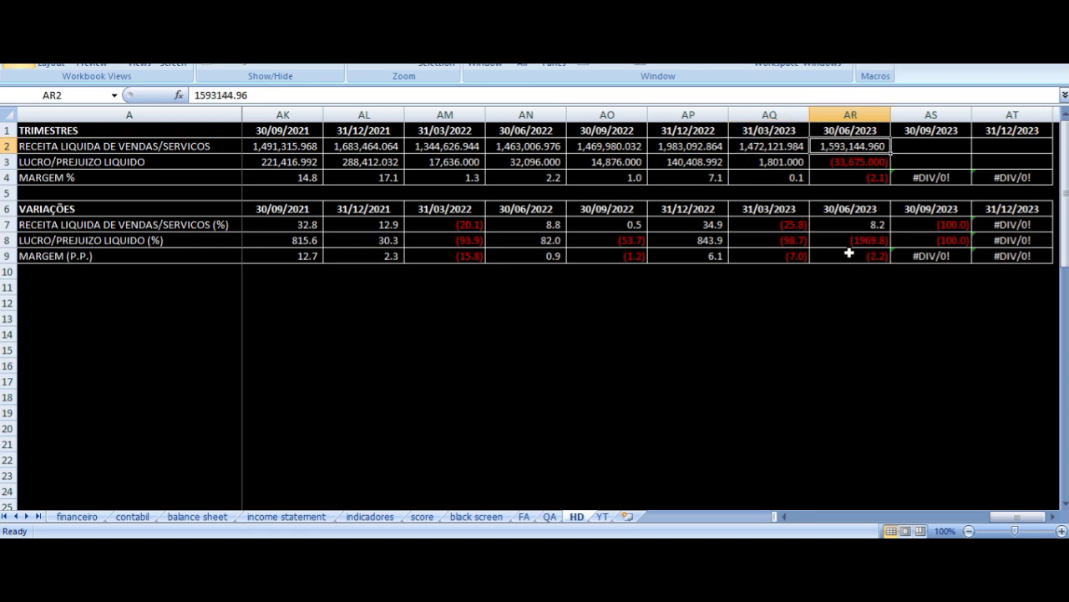
Compare the net profit/loss of the 31/03/2023 and 30/06/2023 quarters
key("Down")
key("Left")
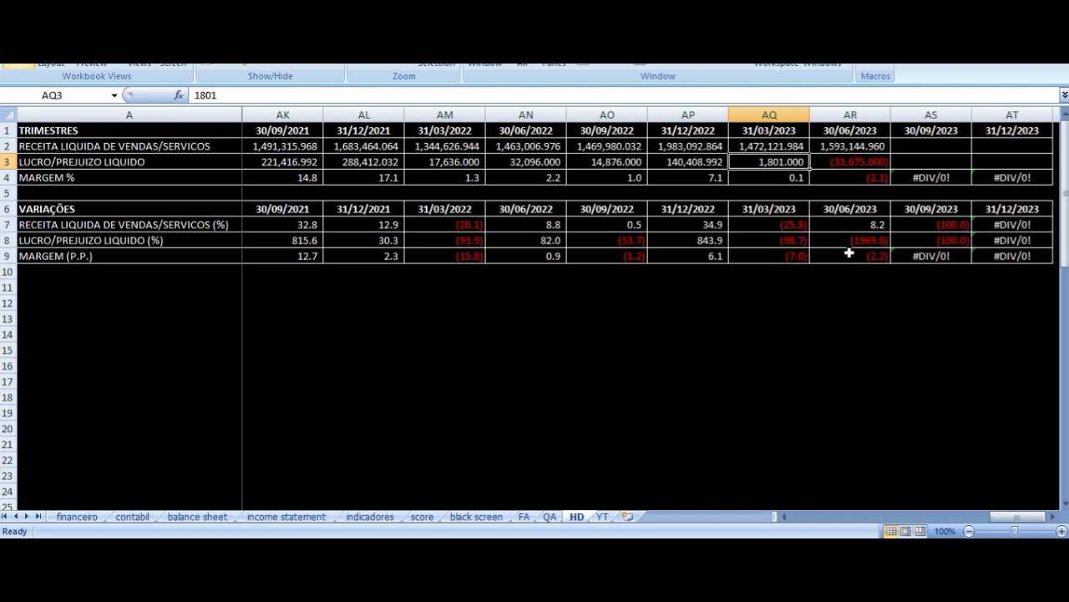
key("Right")
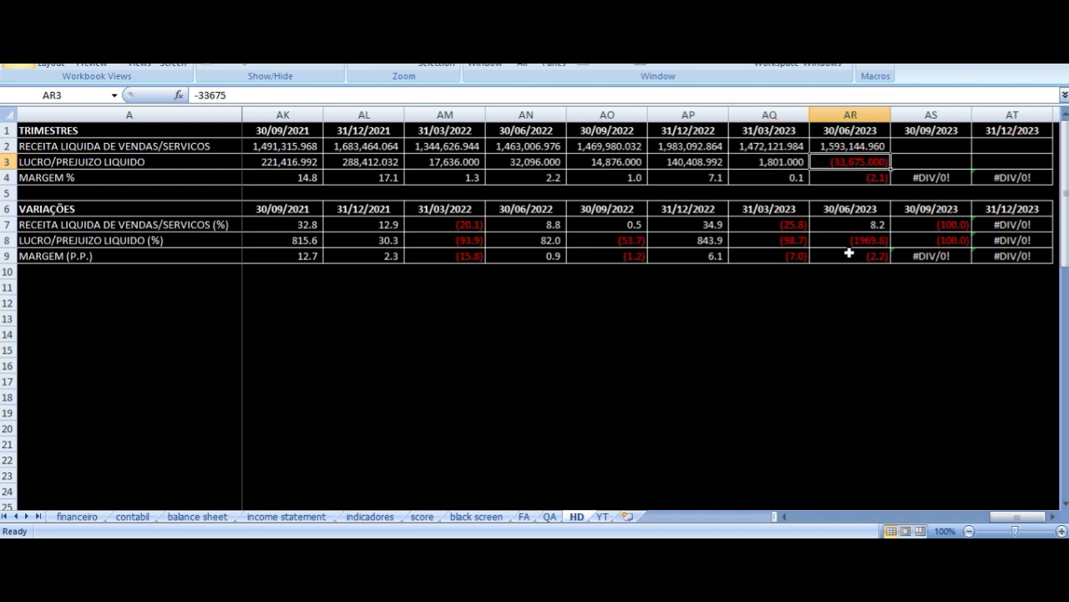
key("Up")
key("Up")
key("Down")
key("Down")
key("Left")
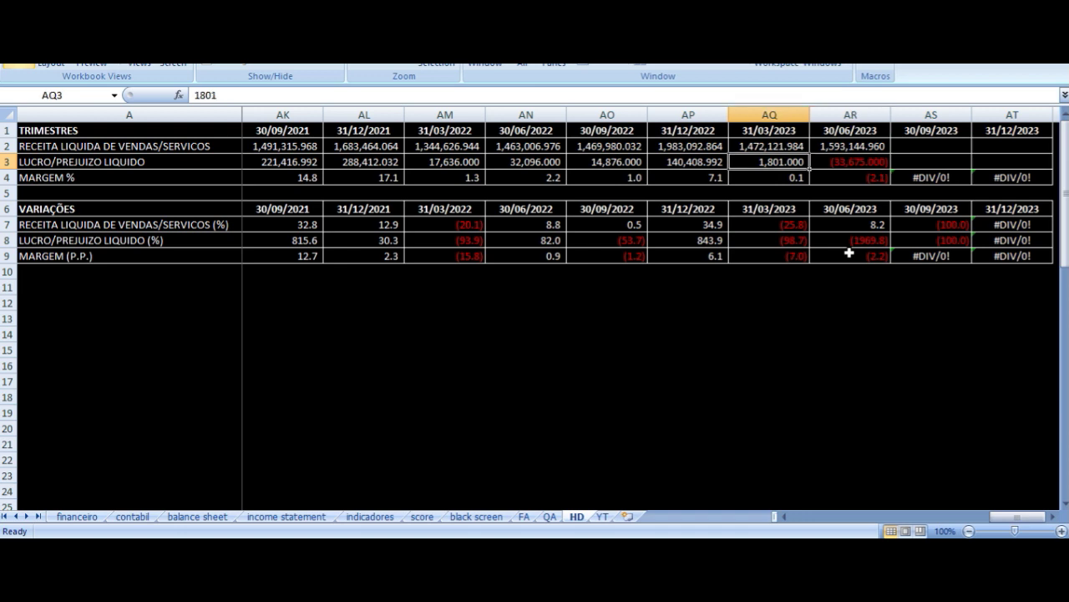
Trace the quarterly net profit/loss from 31/03/2023 back to the first half of 2021
key("Left")
key("Left")
key("Left")
key("Left")
key("Left")
key("Left")
key("Left")
key("Left")
key("Left")
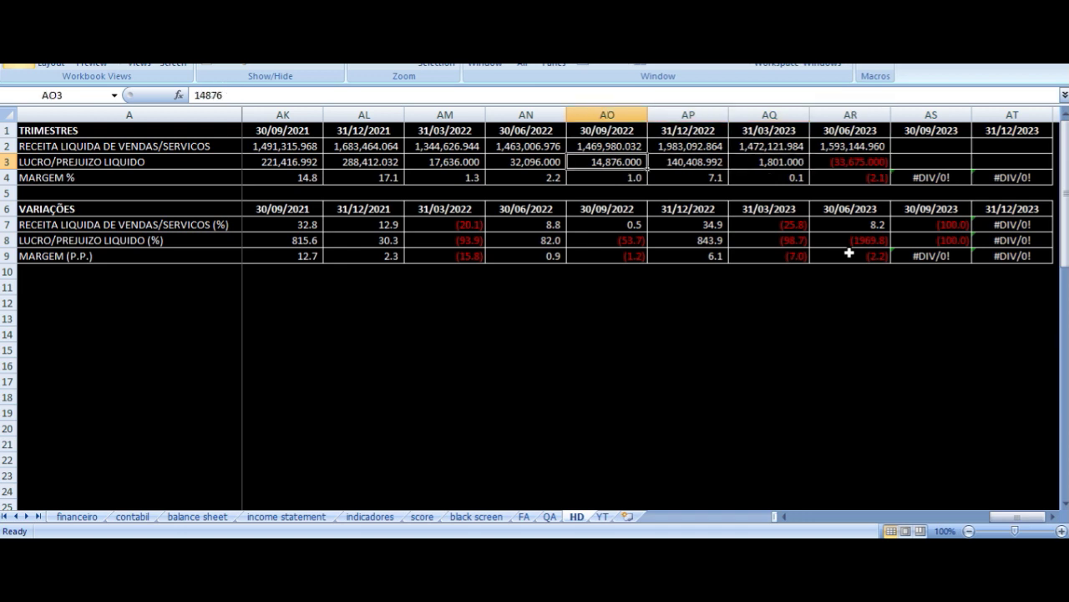
key("Right")
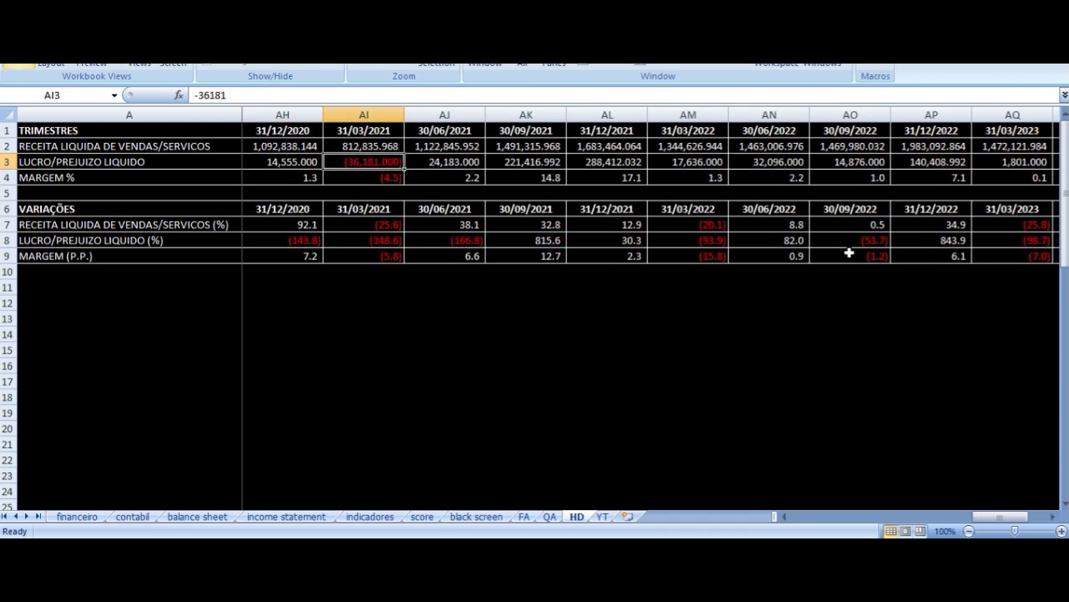
key("Right")
key("Right")
key("Right")
key("Right")
key("Right")
key("Right")
key("Right")
key("Right")
key("Right")
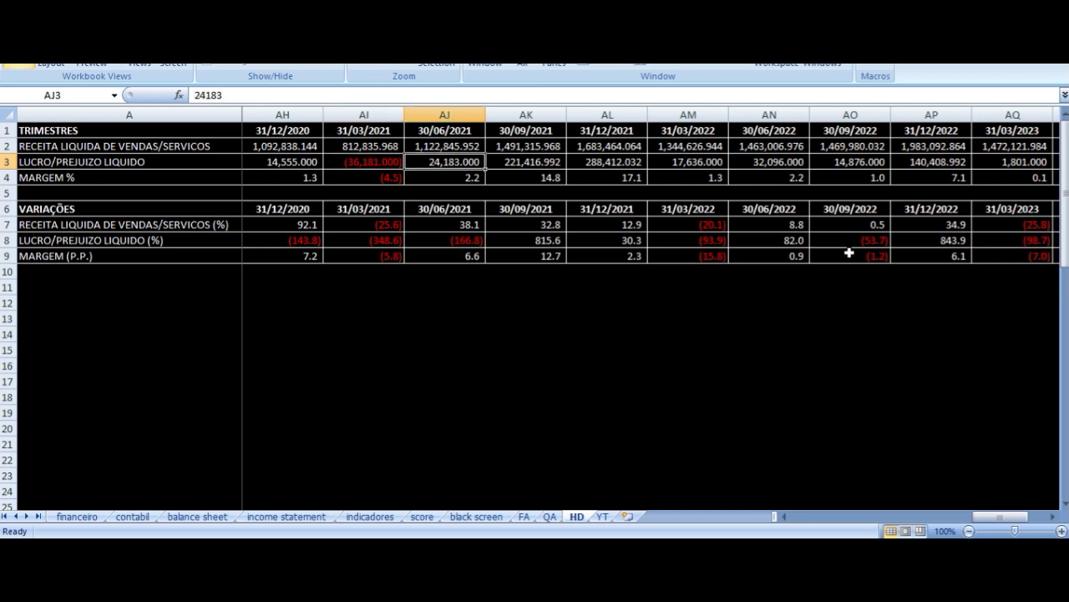
Follow the quarterly net profit/loss forward from 30/06/2021 to 30/06/2023
key("Right")
key("Left")
key("Left")
key("Left")
key("Left")
key("Right")
key("Right")
key("Right")
scroll(849, 253, "right", 2)
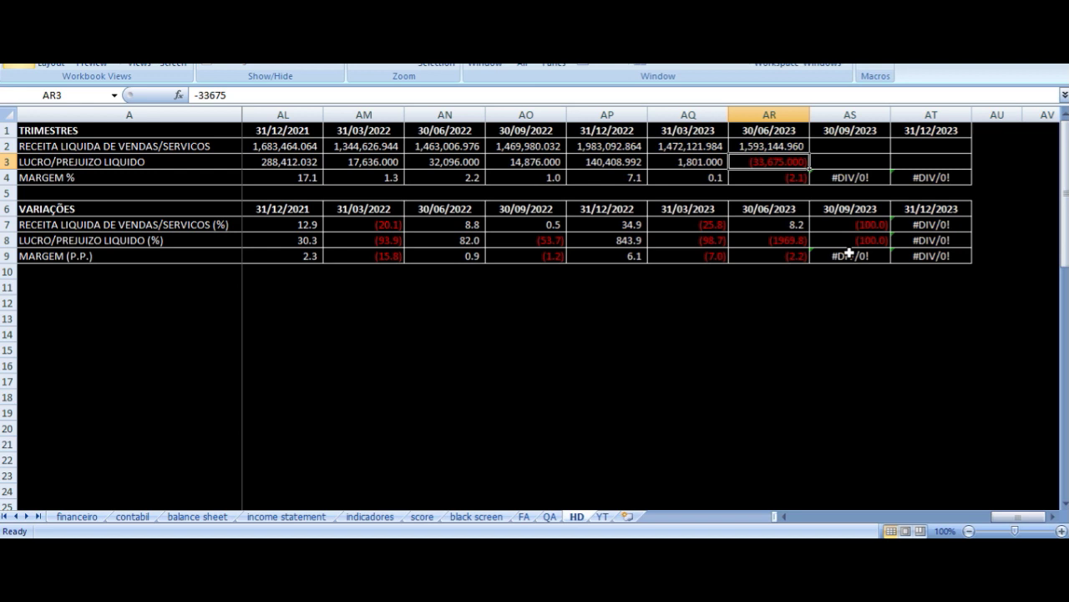
Check the 30/09/2023 quarter's column and review the 31/03/2023 net profit/loss again
key("Right")
key("Right")
key("Left")
key("Up")
key("Up")
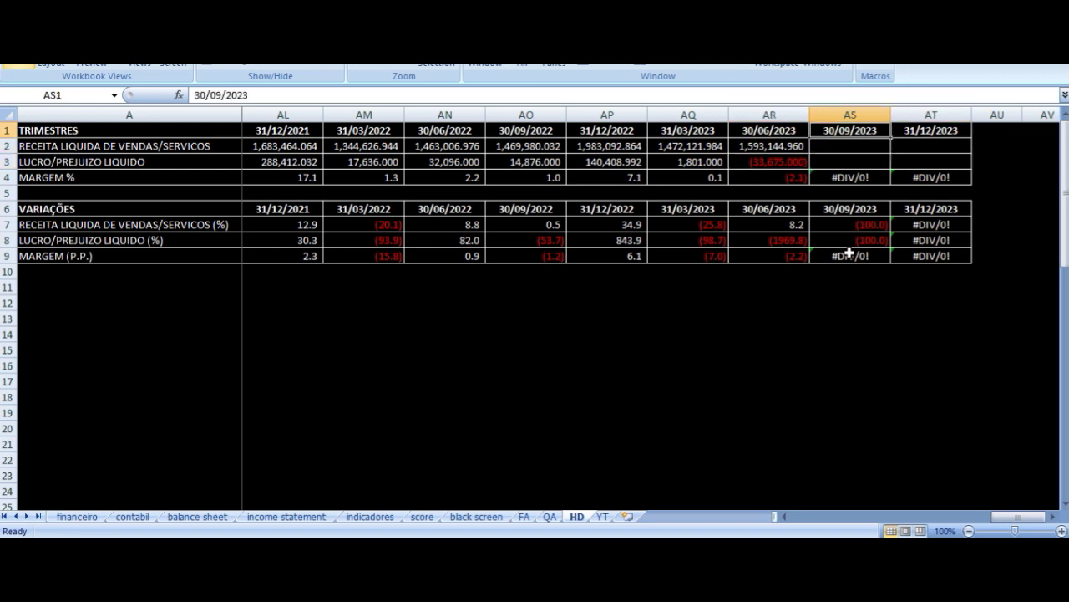
key("Down")
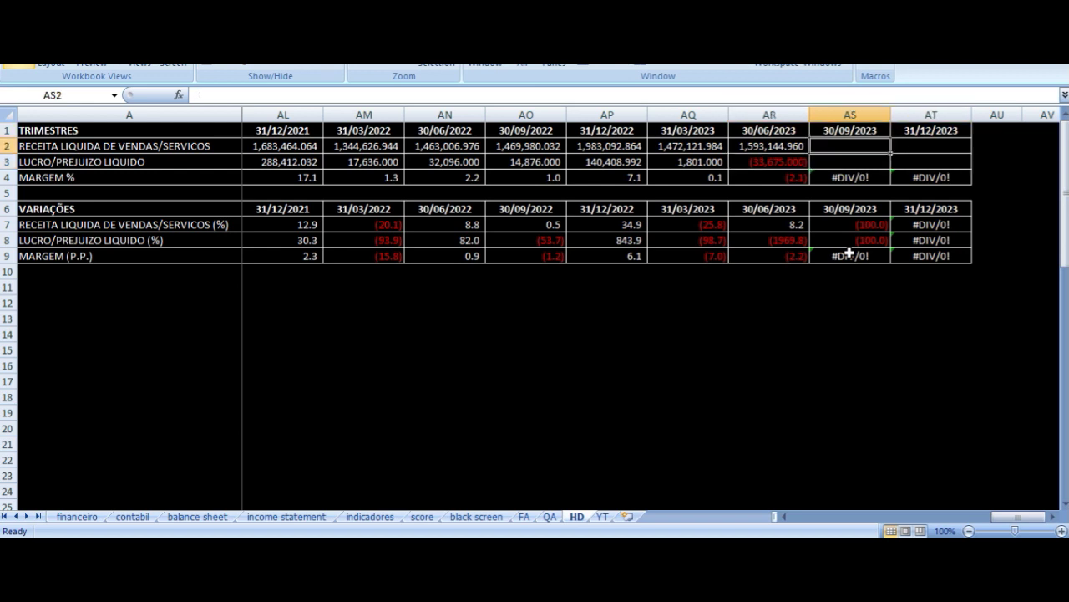
key("Down")
key("Left")
key("Left")
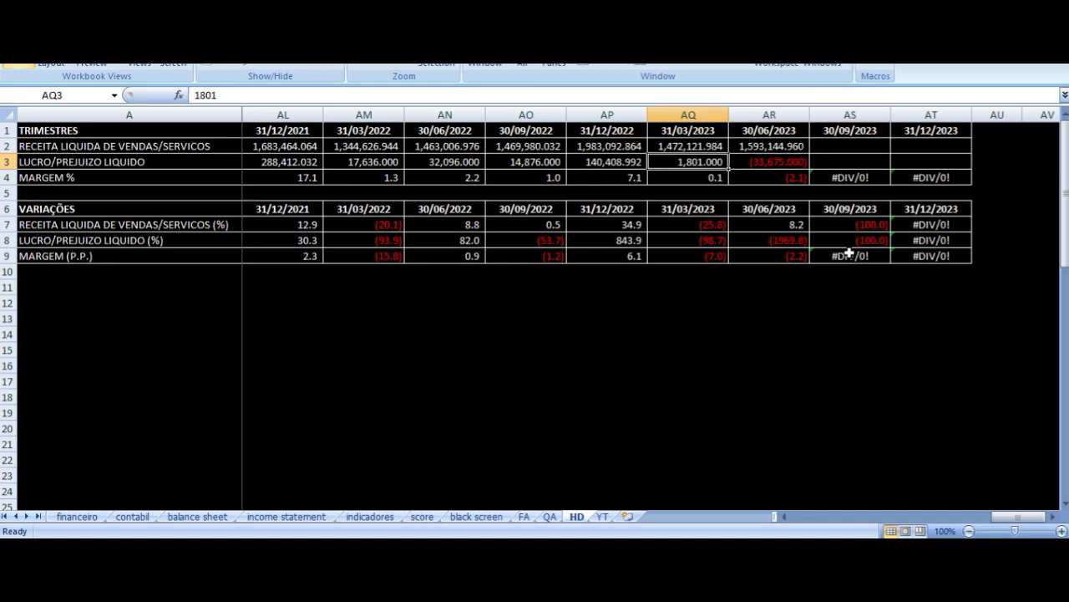
Return to the annual table and examine the 2021 to 2023 figures and the margin variation in percentage points
key("Right")
key("Down")
key("Down")
key("Down")
key("Down")
key("Down")
key("Down")
key("Down")
key("Down")
key("Down")
key("Down")
key("Down")
key("Down")
key("Down")
key("Down")
key("Down")
key("Down")
key("Down")
key("Down")
key("Down")
key("Down")
key("Down")
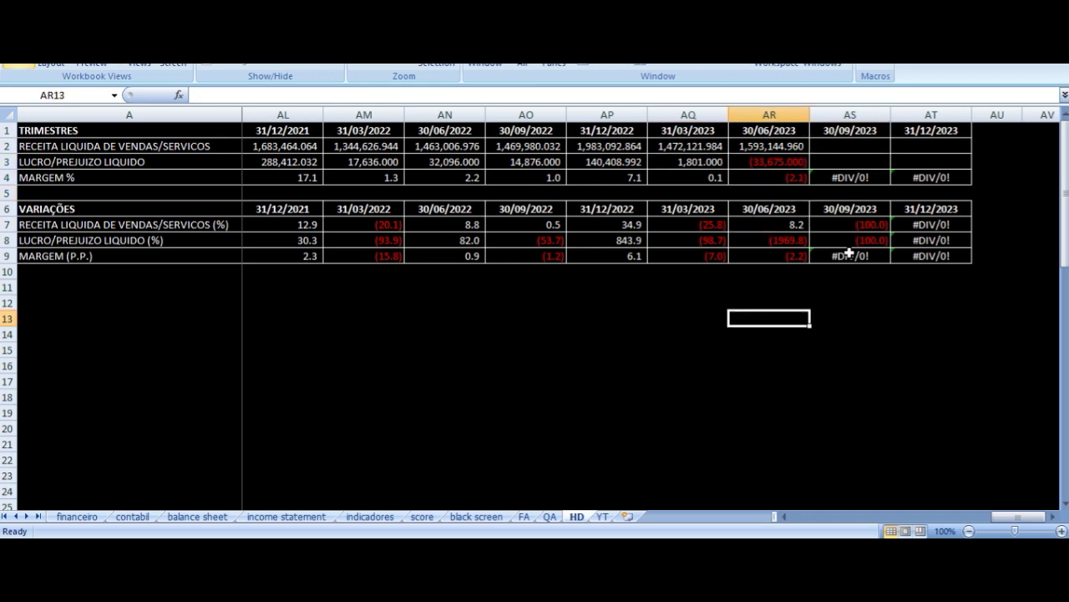
key("Down")
key("Down")
key("Down")
key("Down")
key("Down")
key("Down")
key("Down")
key("Down")
key("Down")
key("Down")
key("Down")
key("Down")
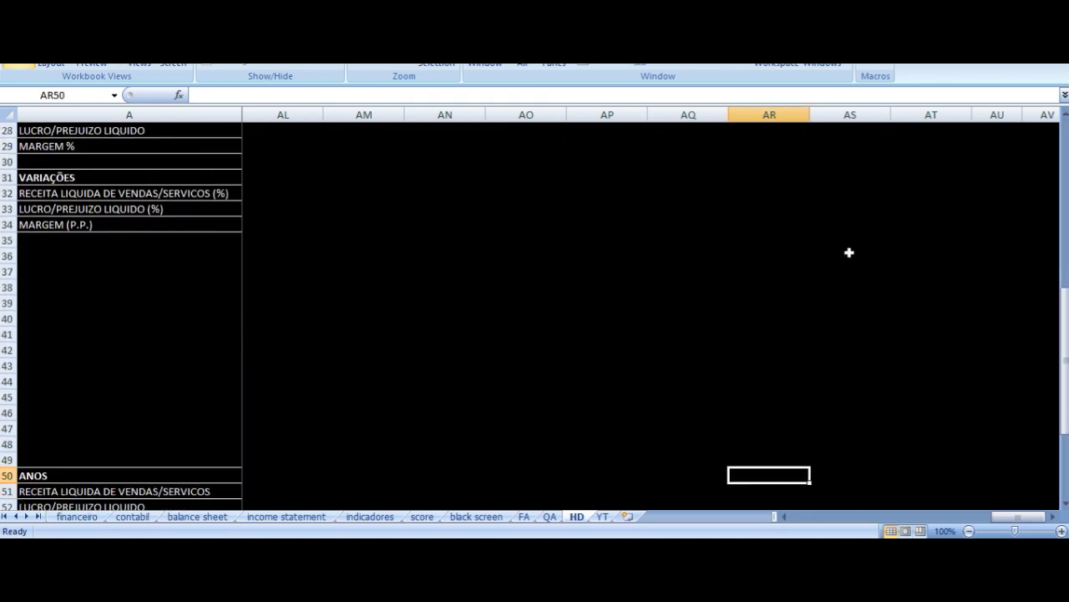
key("Up")
key("Up")
key("Up")
key("Up")
key("Up")
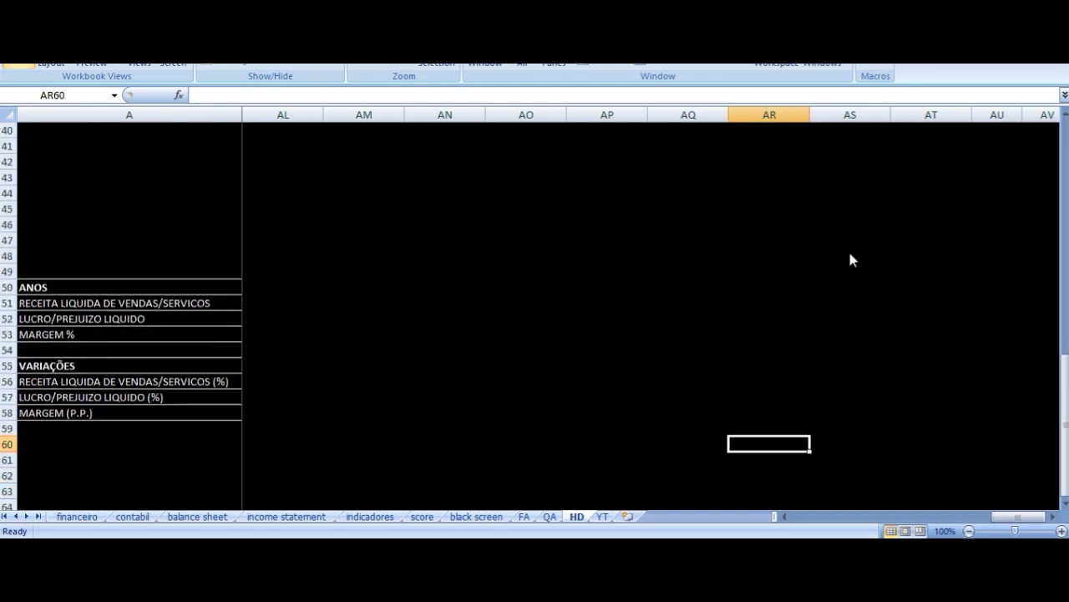
key("ctrl+Left")
key("Right")
key("Left")
key("Left")
key("Left")
key("Left")
key("Left")
key("Left")
key("Left")
key("Left")
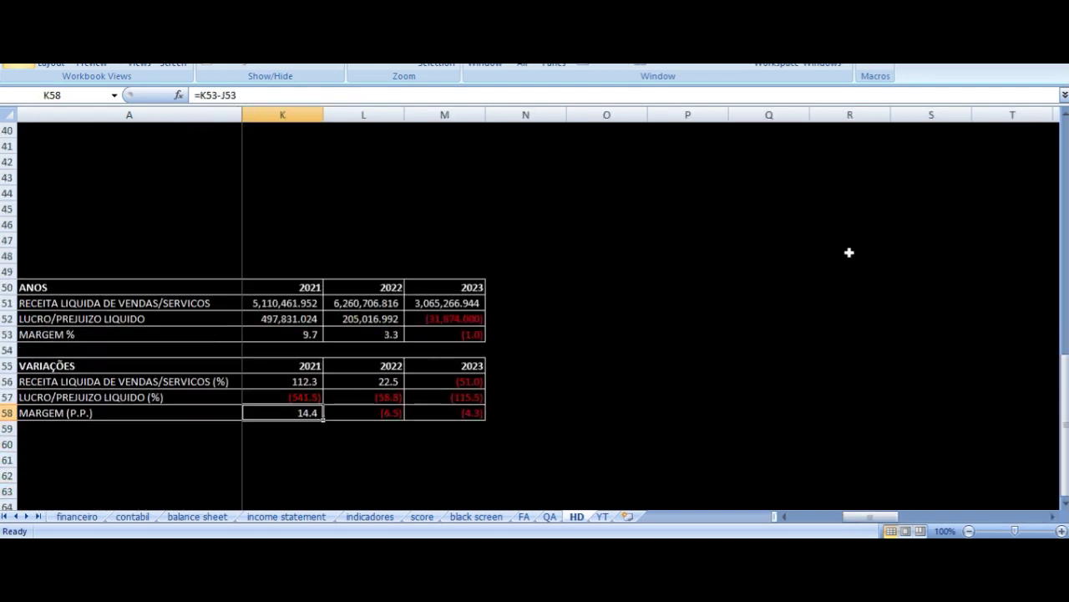
Examine the annual variations table across the 2020 to 2023 columns
key("Right")
key("Right")
key("Up")
key("Up")
key("Up")
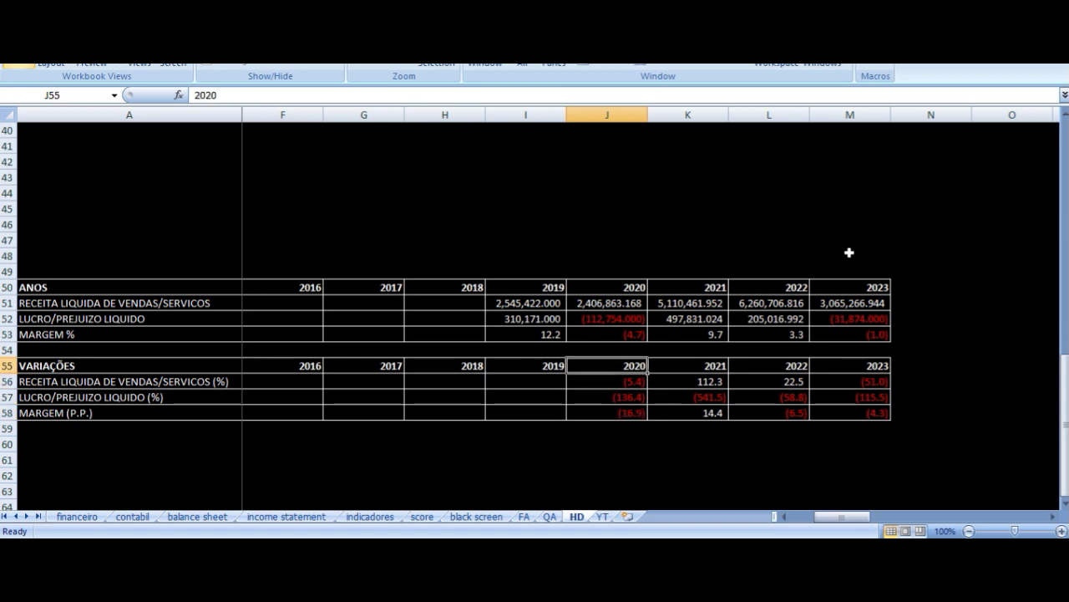
key("Right")
key("Right")
key("Right")
Compare the 2023 net revenue with the 2022 figure in the annual table
key("Up")
key("Up")
key("Up")
key("Up")
key("Left")
key("Right")
Review the annual table once more and return to the 2023 net revenue cell to check its formula
key("Up")
key("Up")
key("Up")
key("Up")
key("Up")
key("Up")
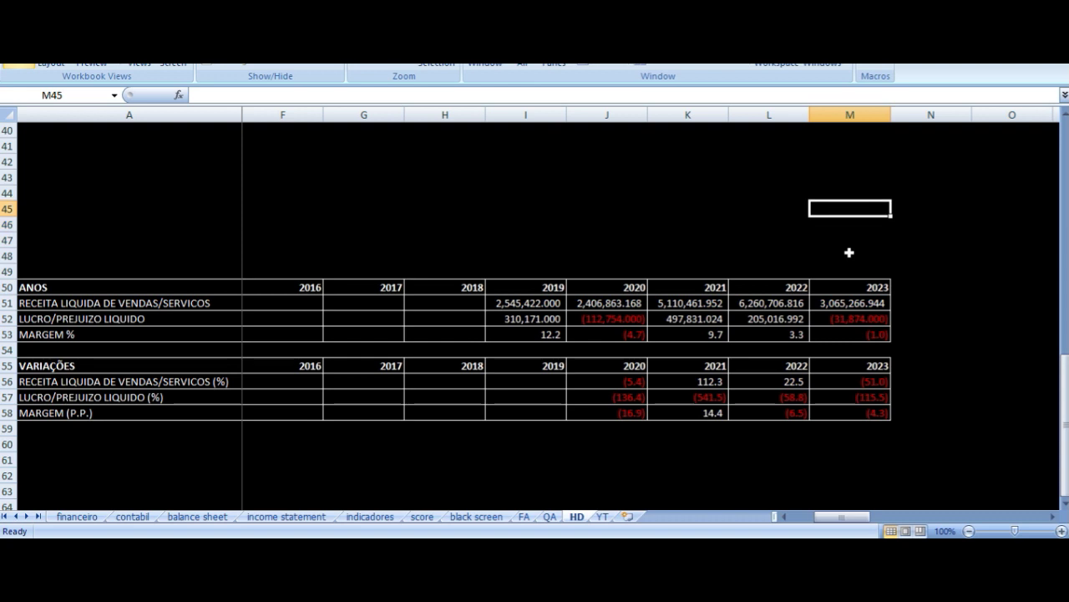
key("Down")
key("Down")
key("Down")
key("Down")
key("Down")
key("Down")
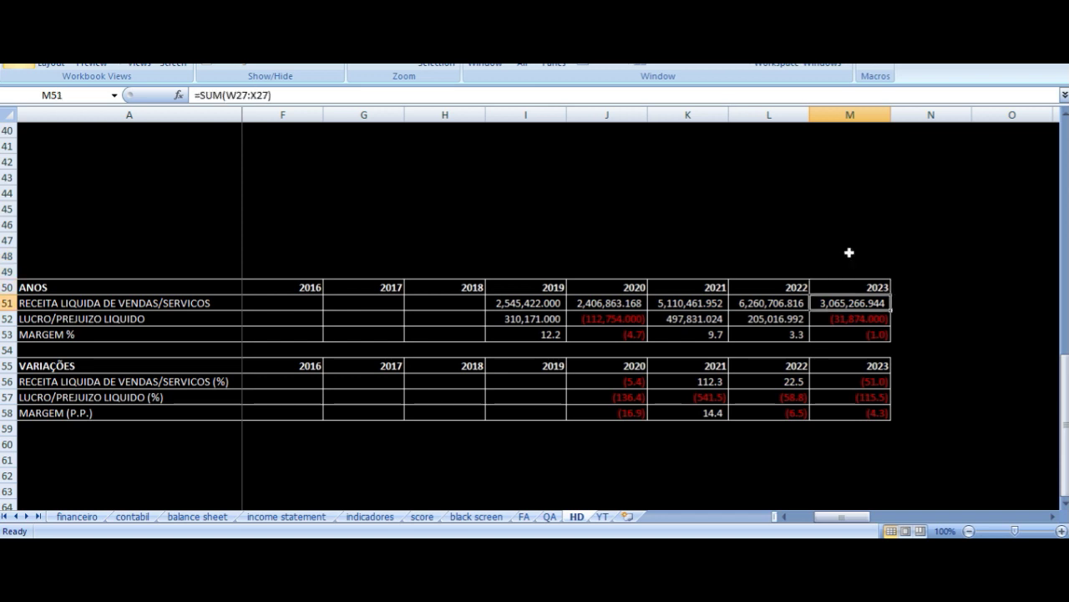